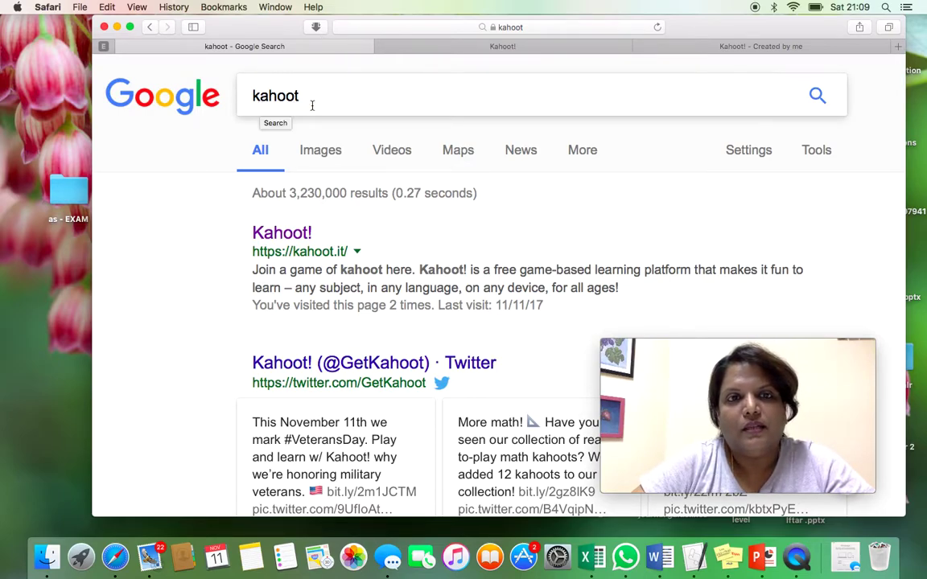
scroll(315, 239, "down", 3)
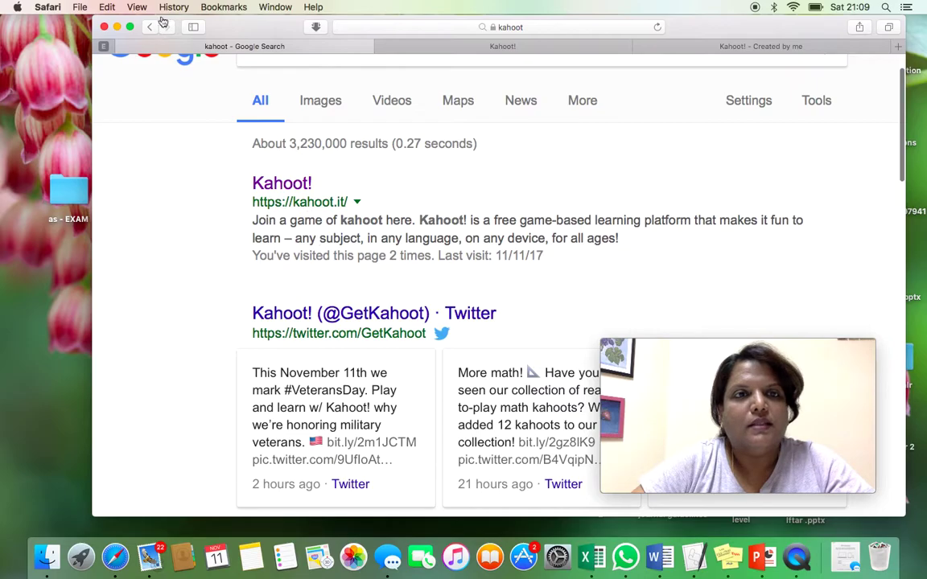
left_click(132, 26)
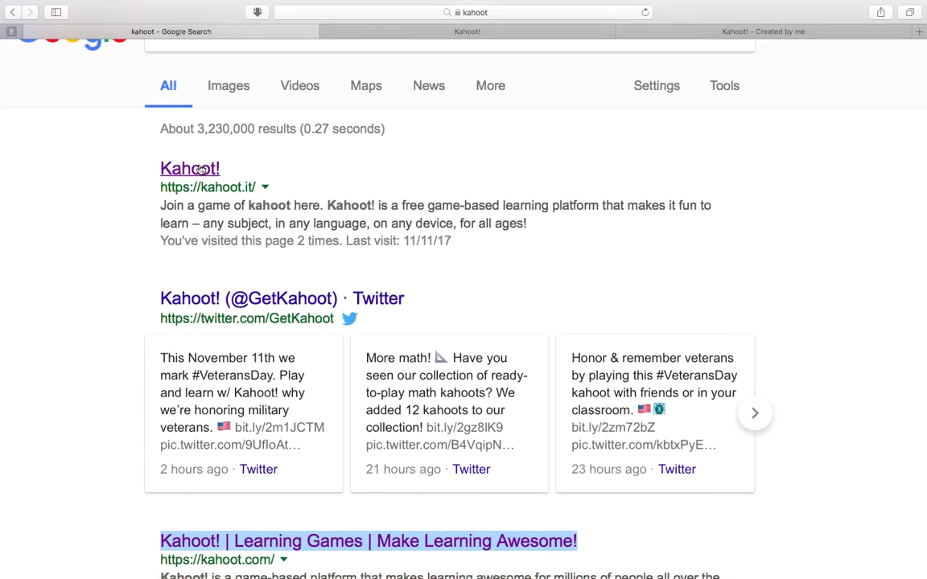
scroll(255, 335, "down", 5)
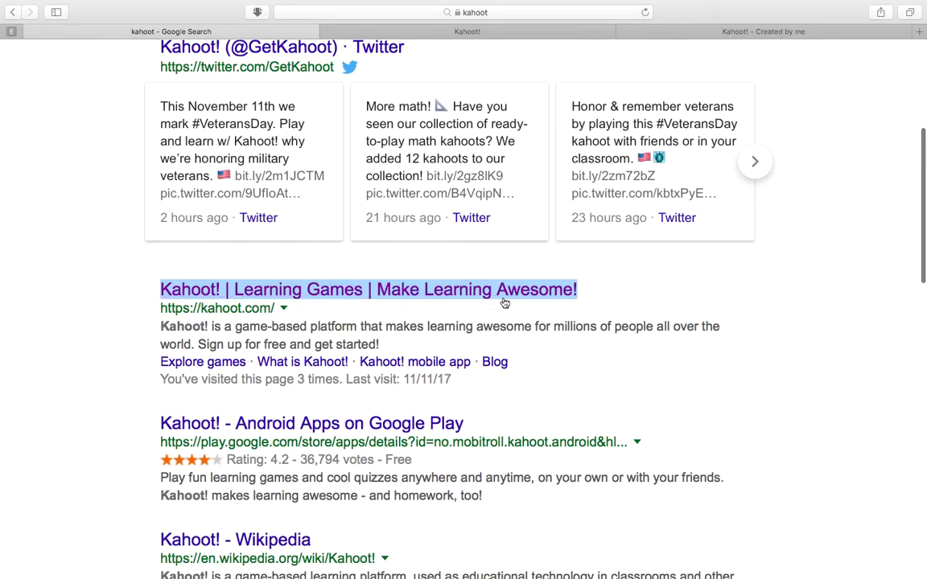
scroll(496, 304, "up", 6)
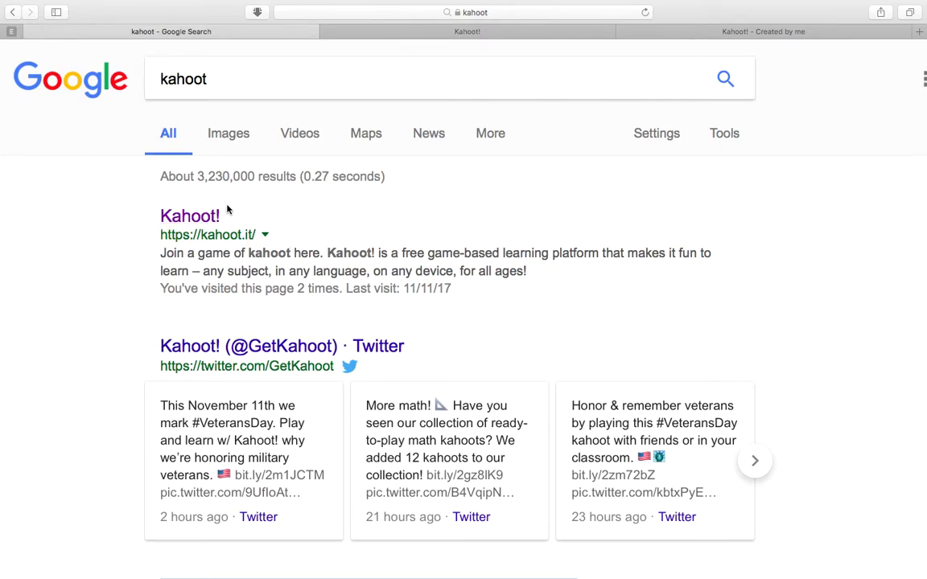
scroll(211, 223, "down", 5)
scroll(324, 252, "up", 1)
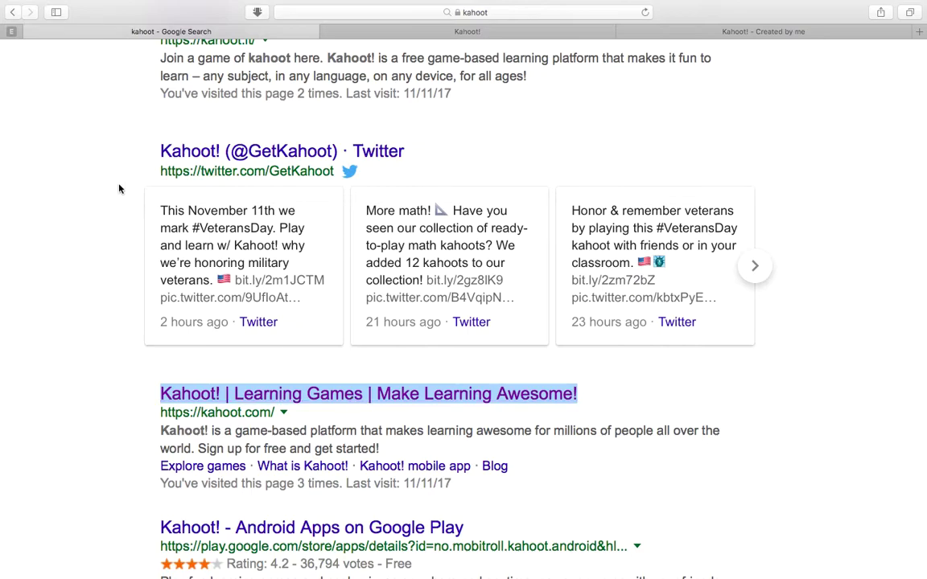
mouse_move(17, 7)
left_click(39, 26)
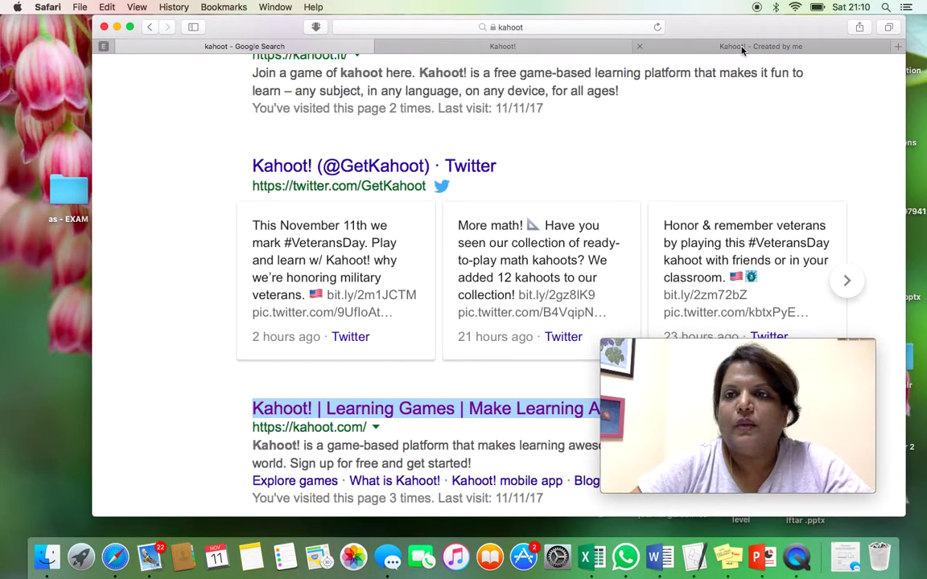
- Open the Kahoot! Learning Games site, then view the Created by me kahoots tab
left_click(439, 405)
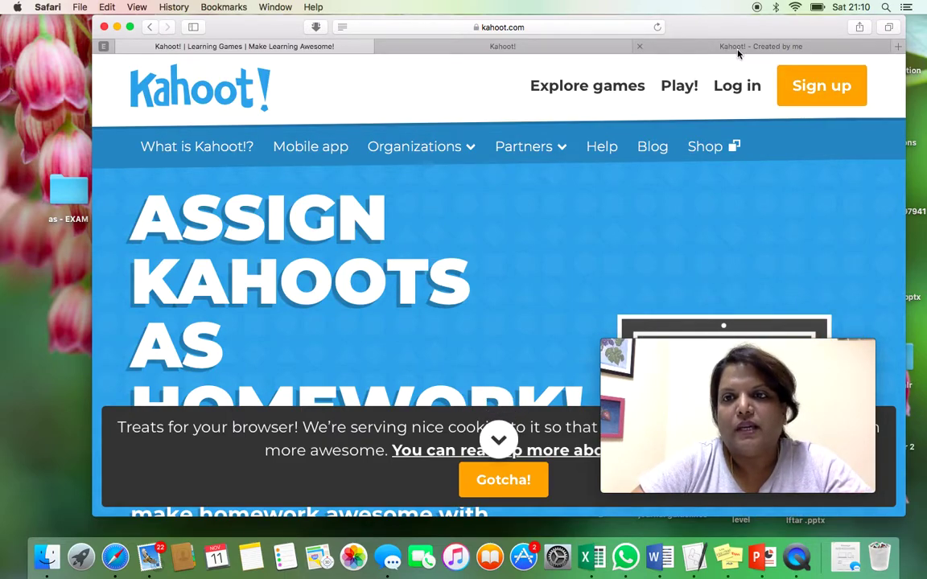
left_click(663, 45)
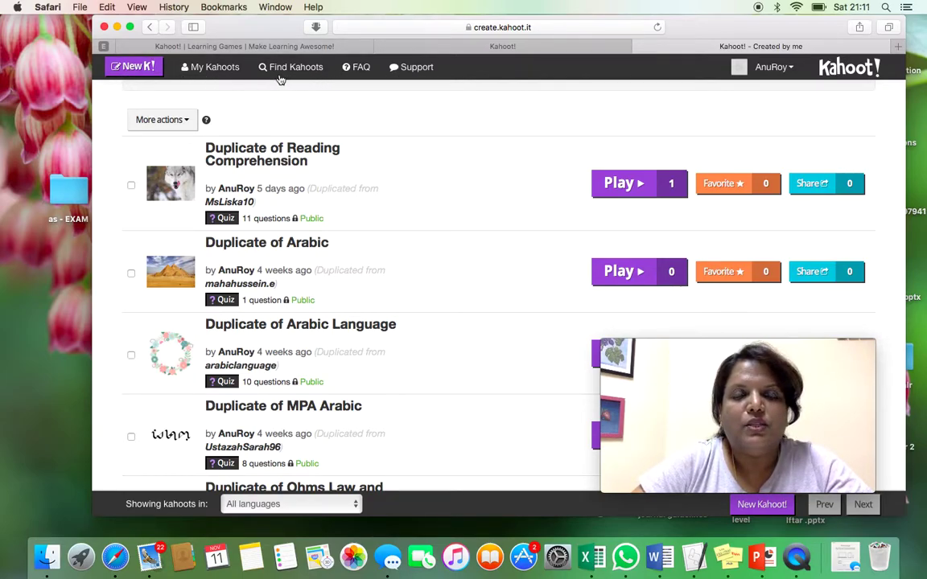
- Look over the New K! create page, then go to Find Kahoots to search public quizzes
left_click(138, 67)
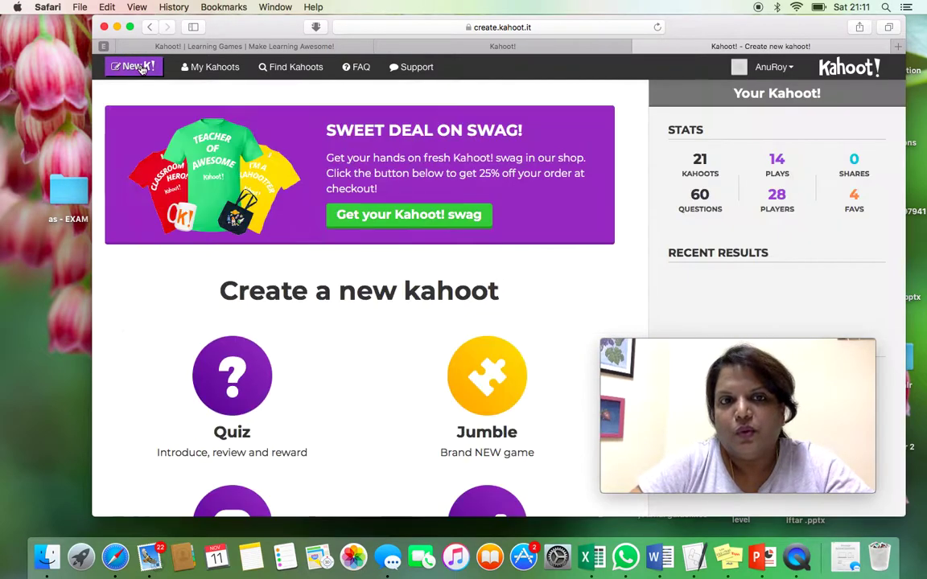
scroll(254, 232, "down", 4)
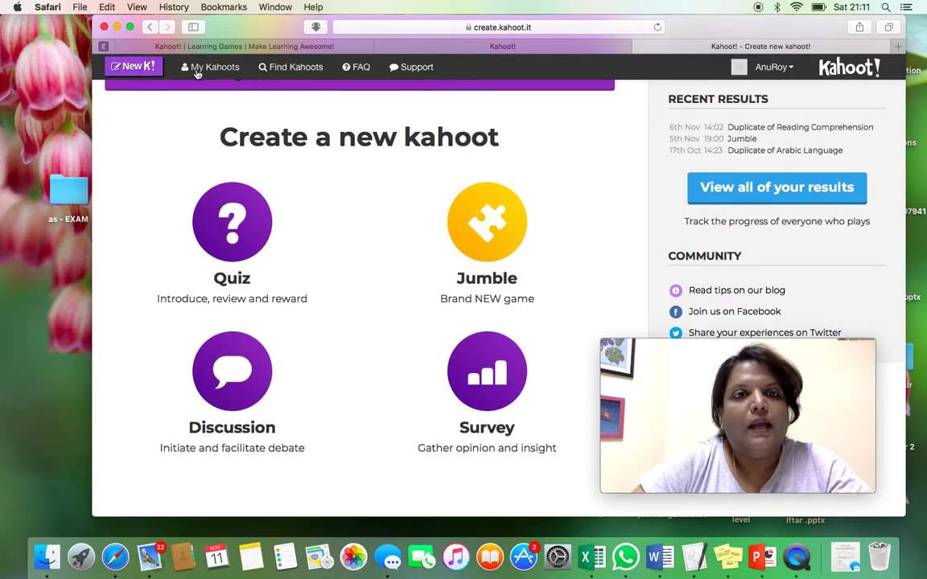
left_click(274, 69)
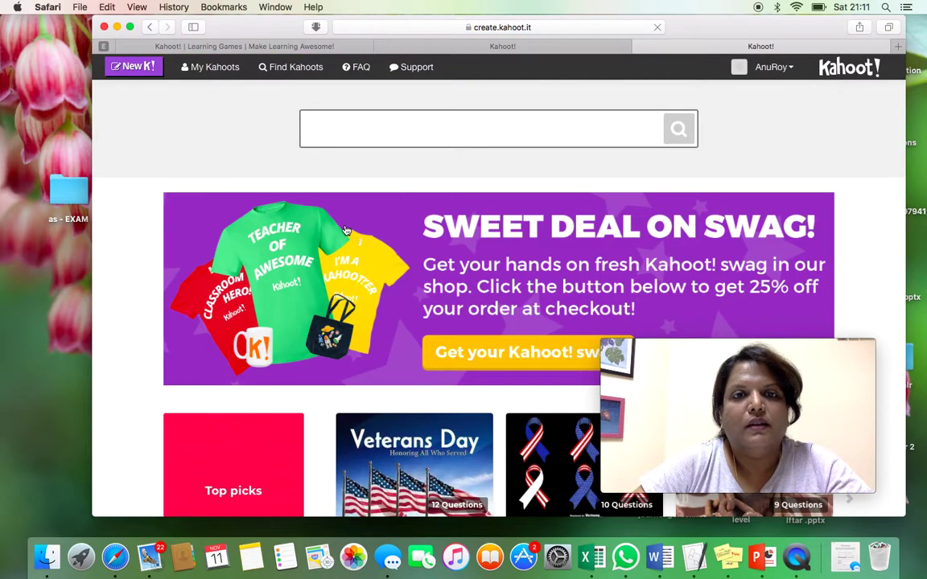
scroll(346, 231, "down", 10)
scroll(346, 231, "up", 10)
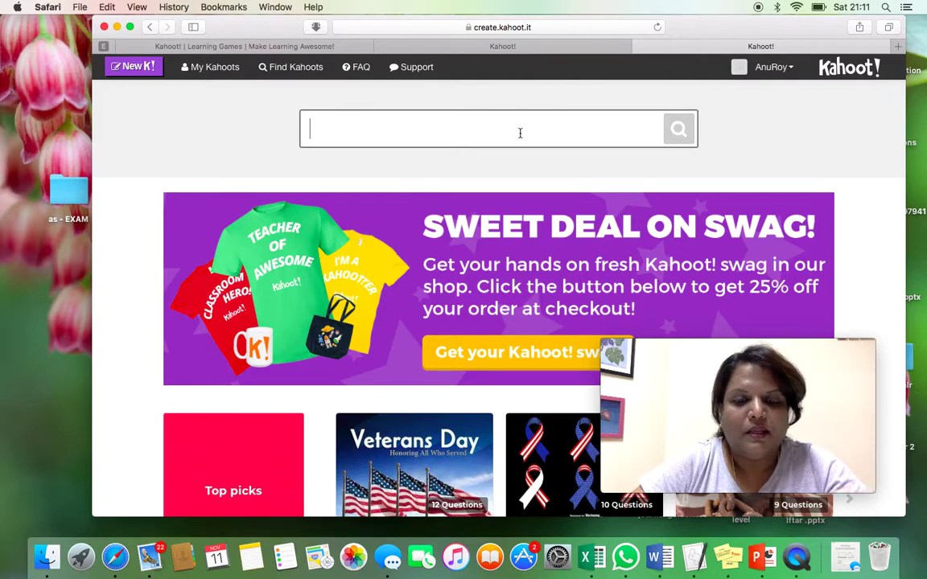
- Search public kahoots for 'force' and scroll through the 543,133 results
type("force")
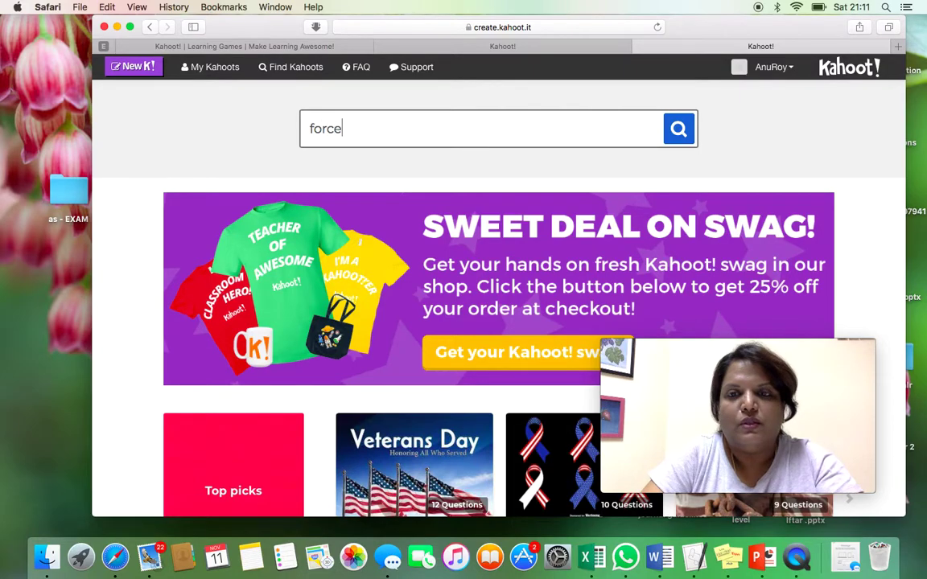
key("Return")
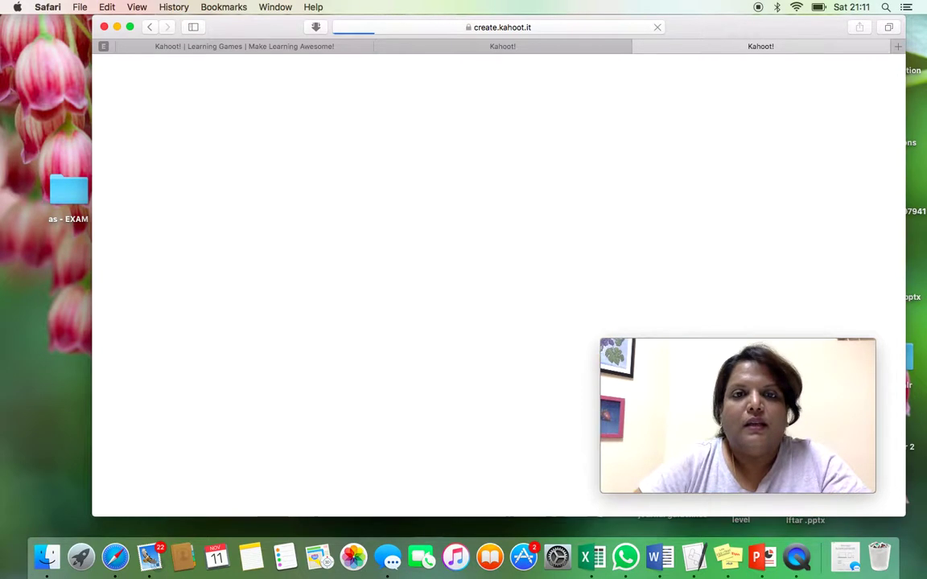
scroll(374, 344, "down", 1)
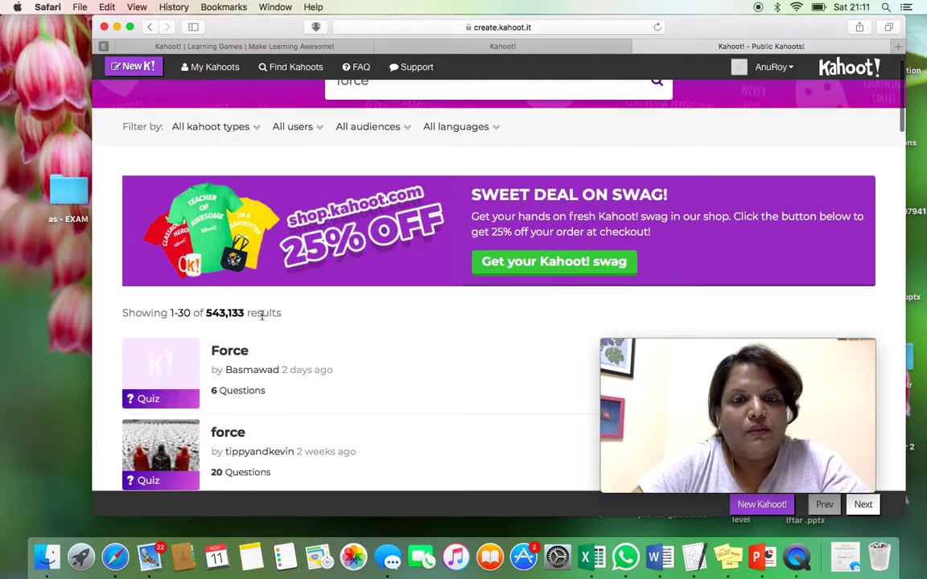
scroll(254, 318, "down", 5)
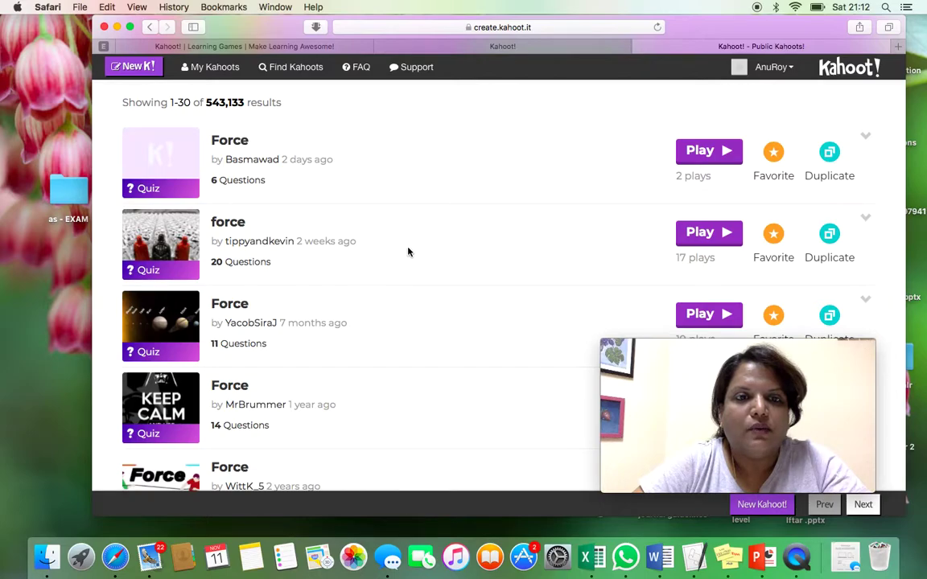
scroll(408, 250, "down", 4)
scroll(408, 252, "down", 1)
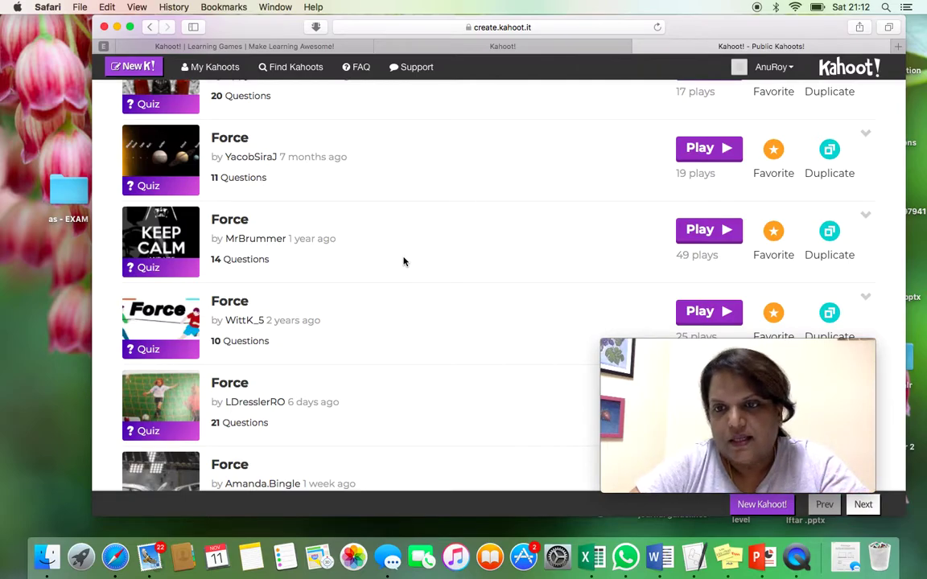
left_click(707, 236)
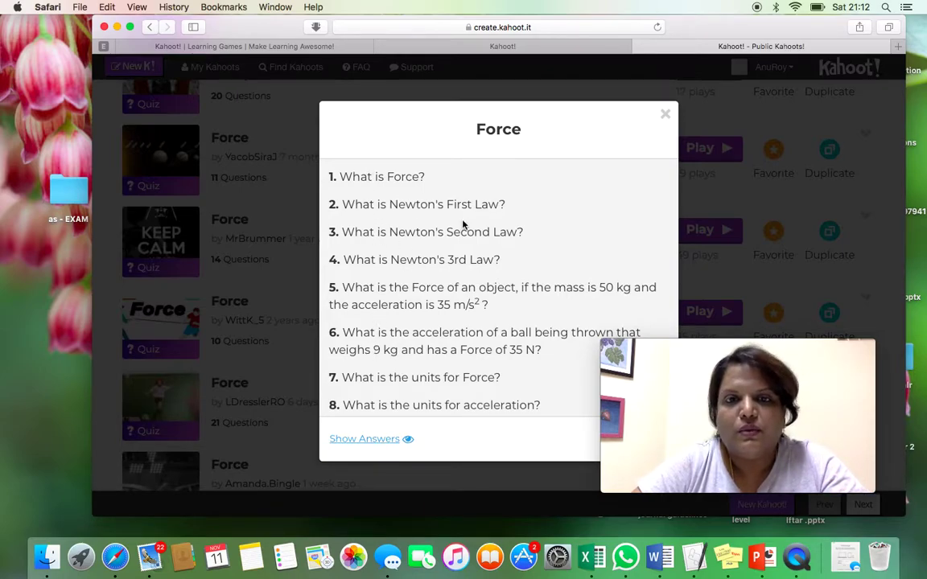
left_click(371, 440)
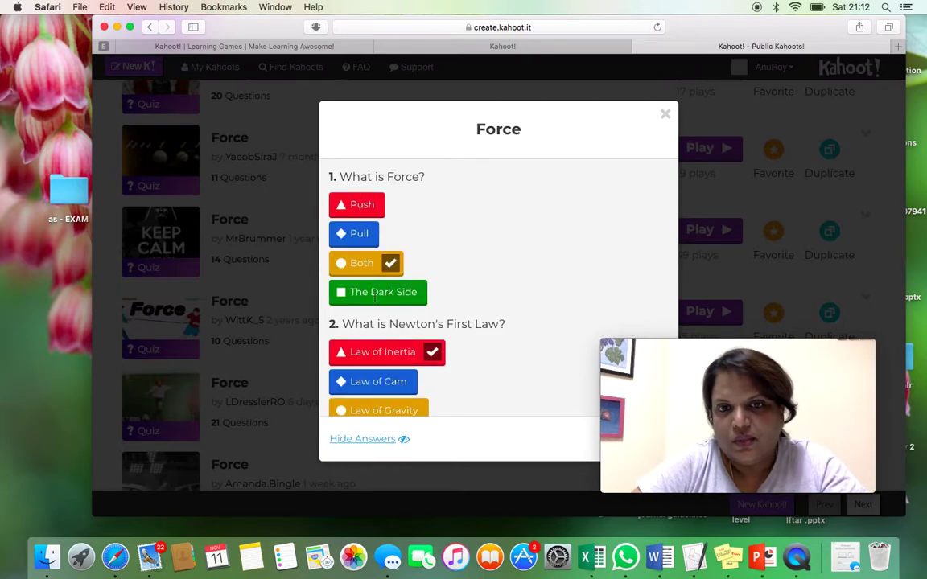
scroll(372, 279, "down", 5)
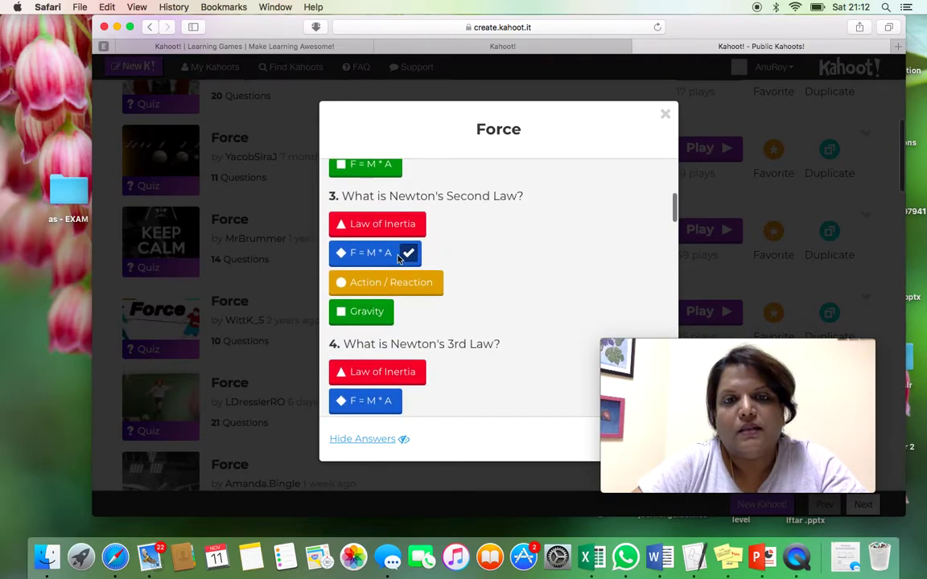
scroll(456, 259, "down", 15)
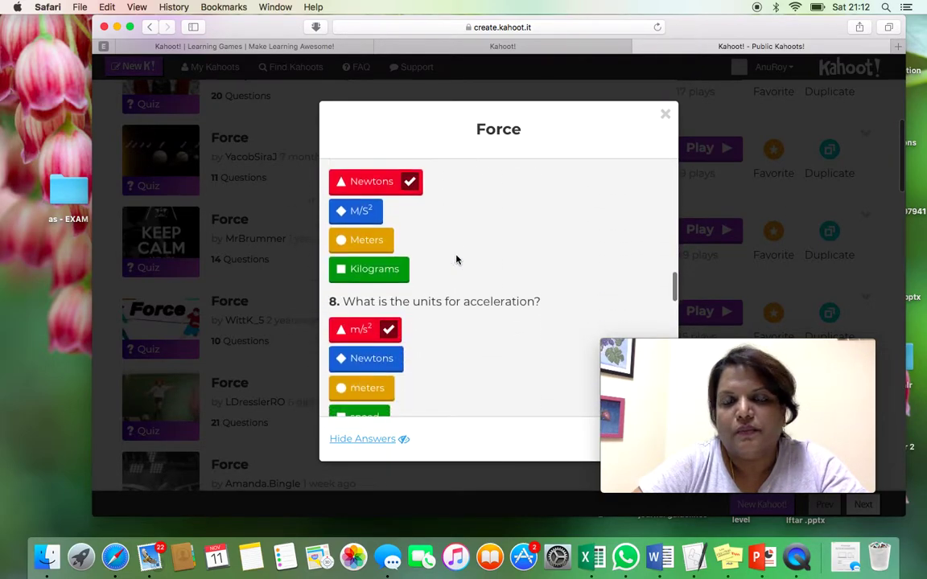
scroll(456, 259, "down", 8)
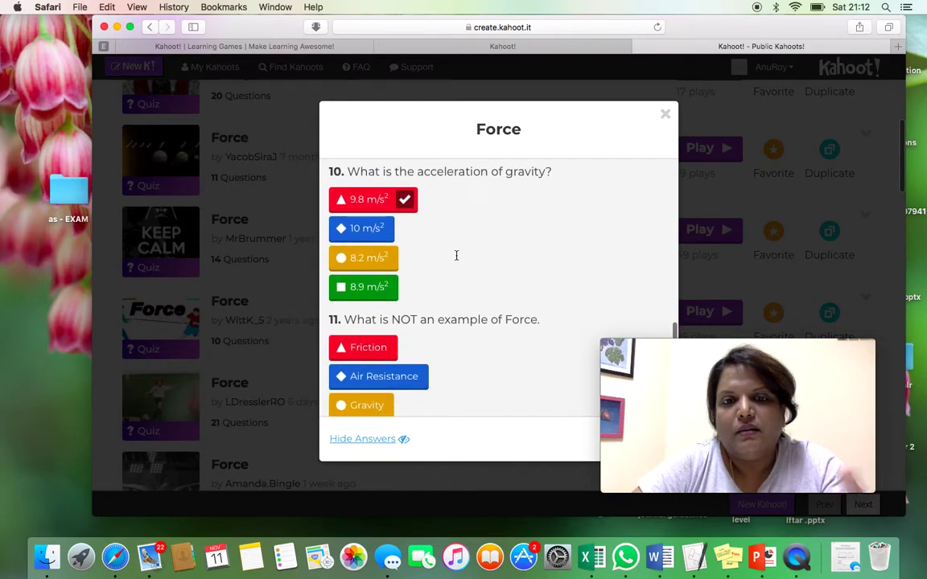
scroll(456, 258, "down", 5)
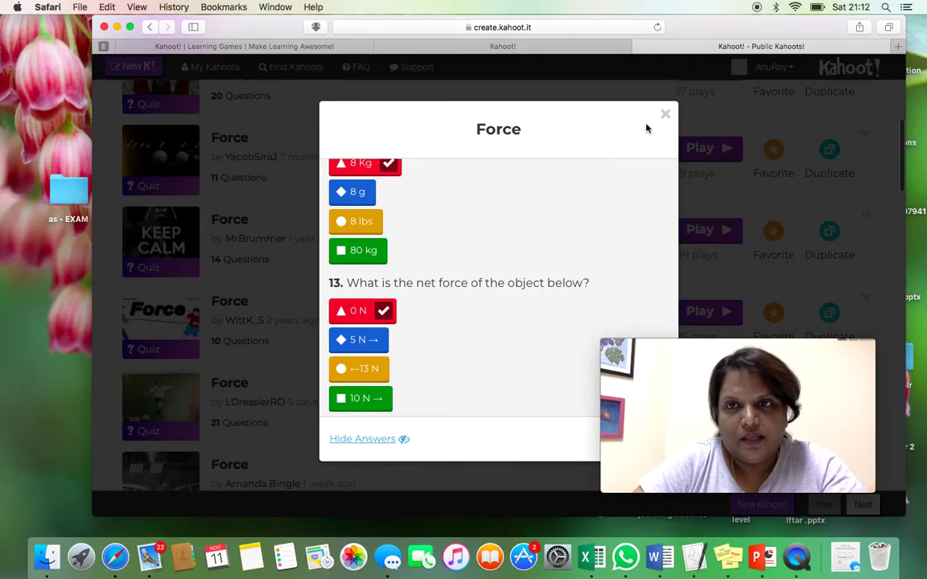
left_click(666, 117)
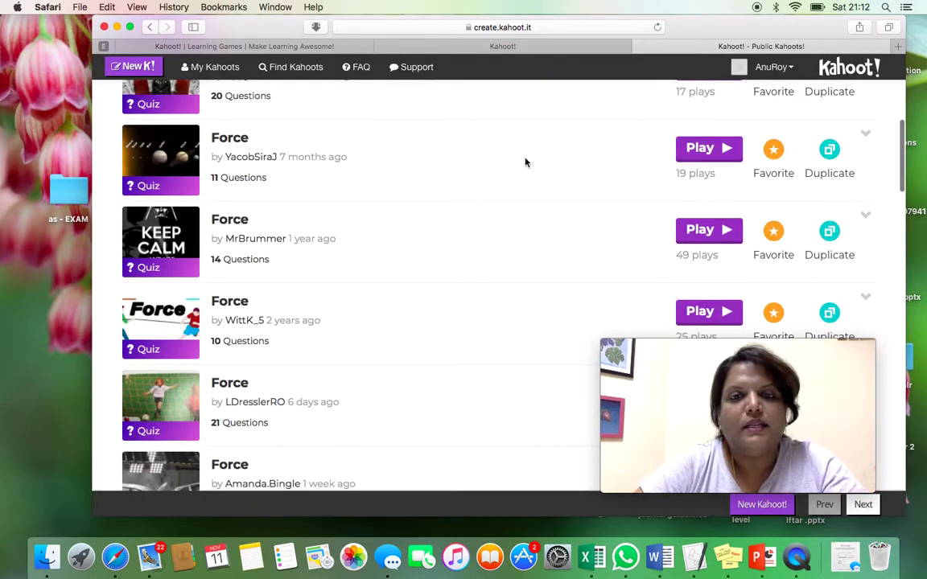
- Scroll the 'force' results down to the 10-question Net Force quiz with 30 plays
scroll(464, 244, "down", 10)
scroll(463, 245, "down", 1)
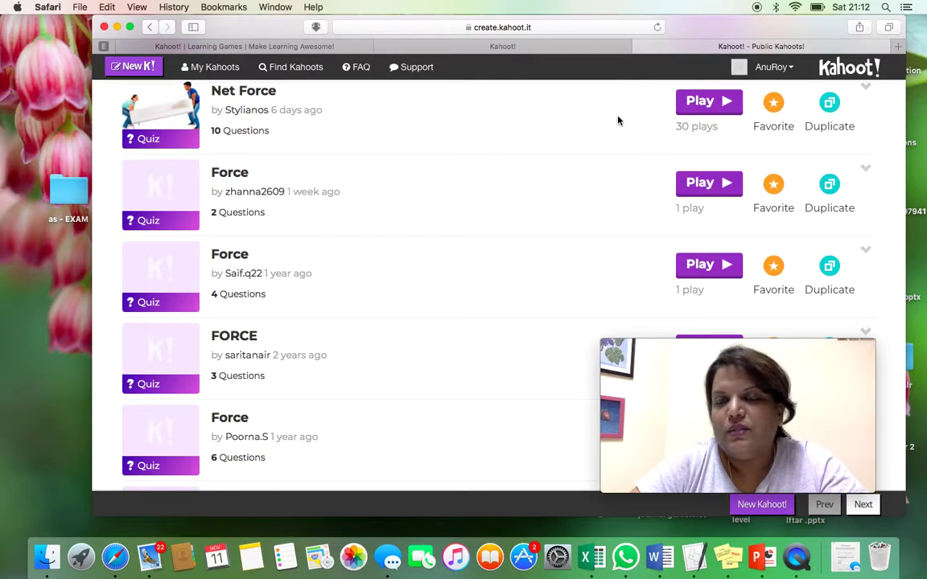
scroll(250, 145, "up", 1)
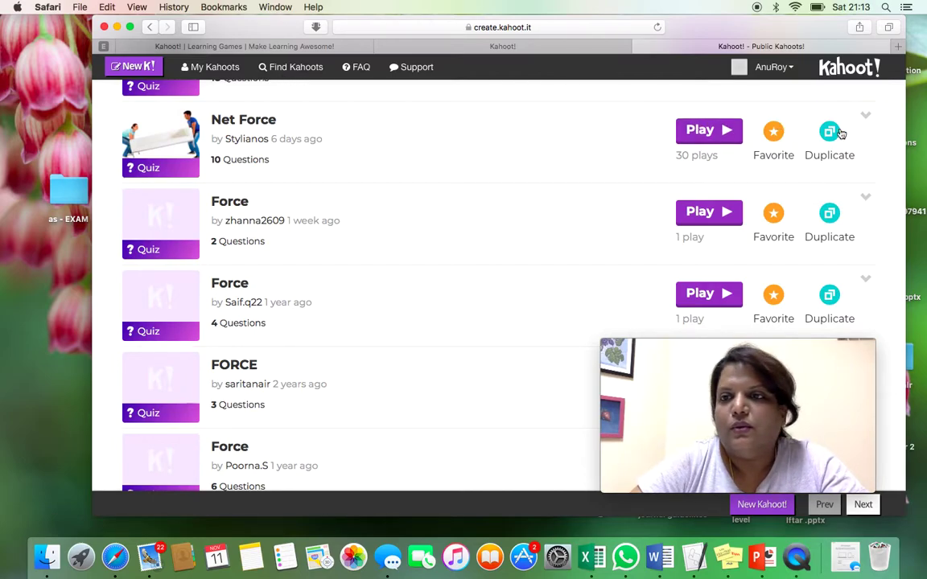
scroll(696, 129, "down", 3)
scroll(833, 136, "up", 15)
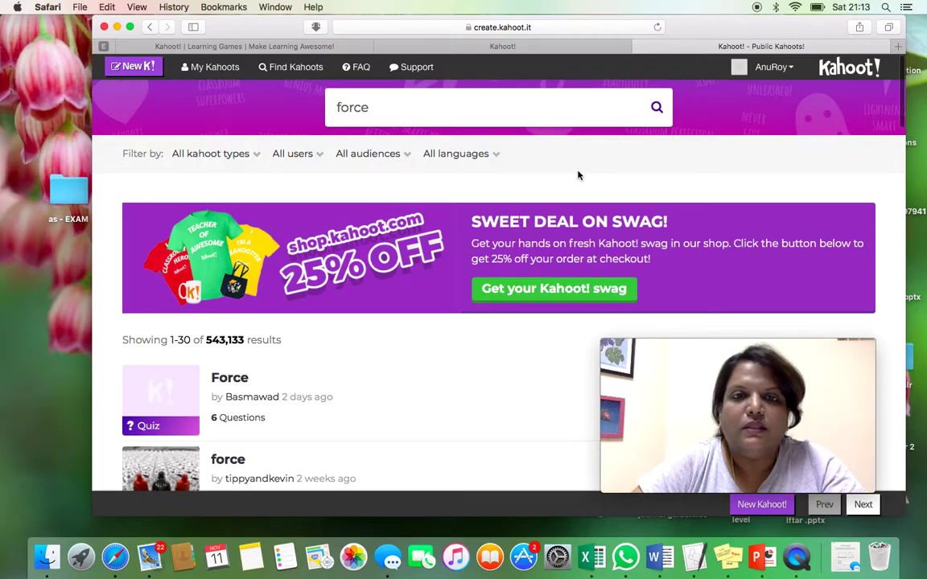
- Scroll the Created by me list to find the 3-question public Duplicate of FORCE quiz
scroll(473, 229, "down", 4)
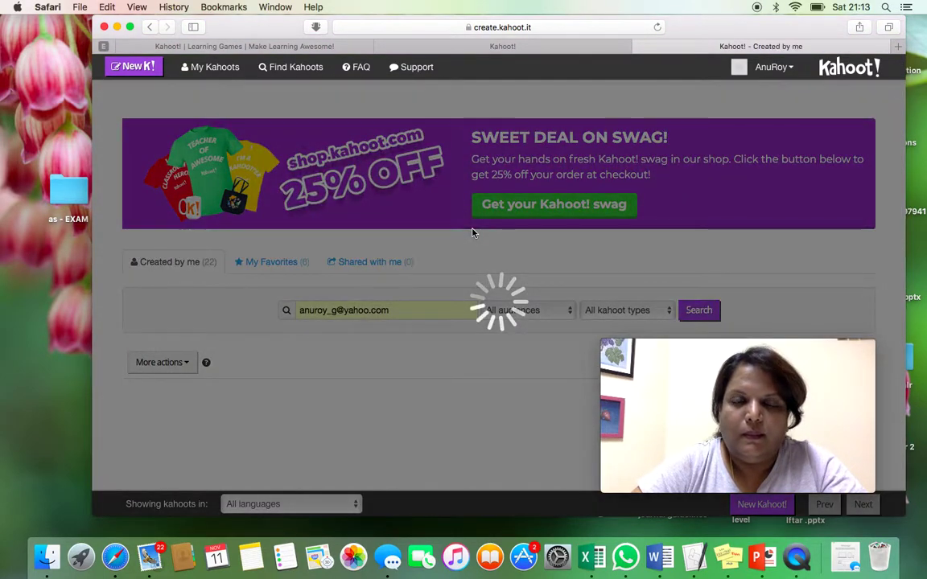
scroll(383, 254, "down", 4)
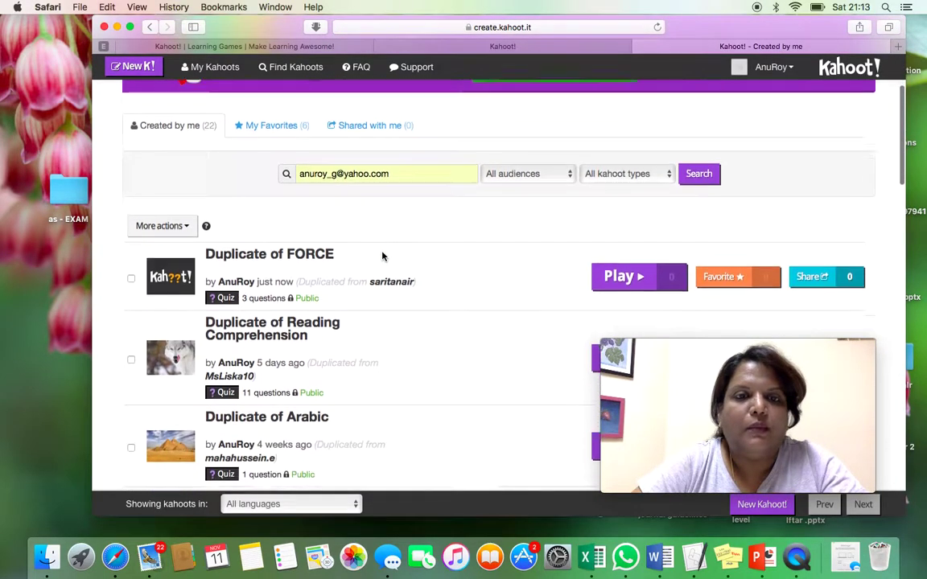
scroll(383, 255, "up", 4)
scroll(385, 257, "down", 2)
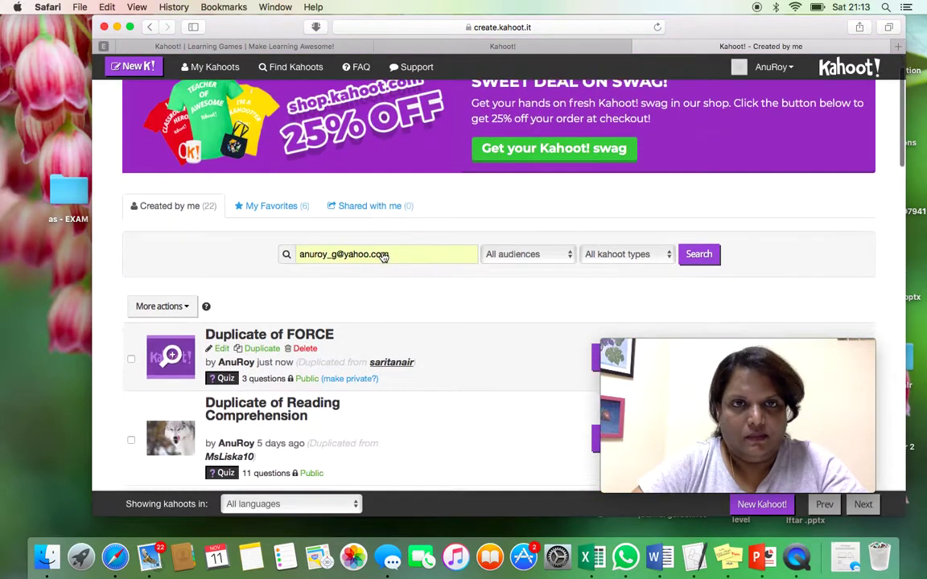
scroll(264, 249, "down", 2)
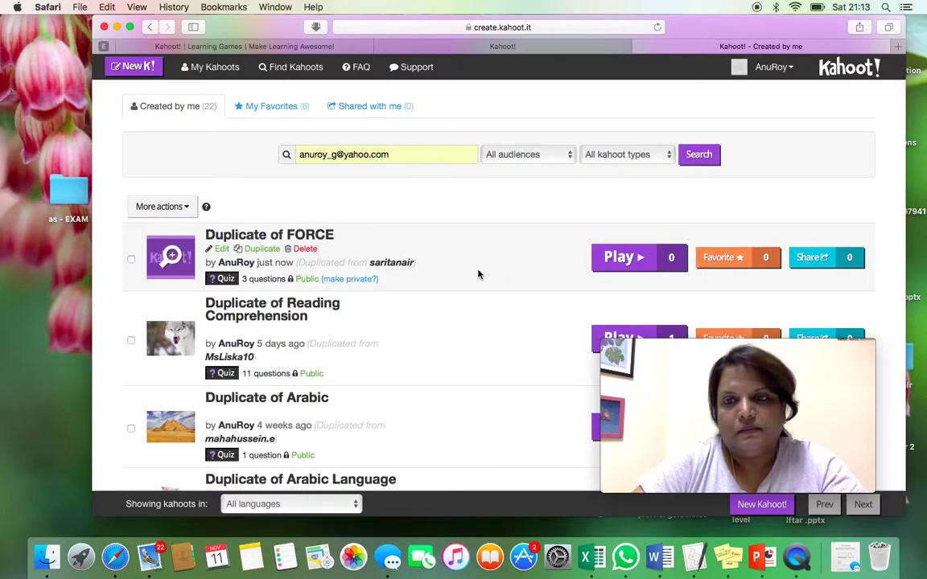
scroll(457, 268, "down", 1)
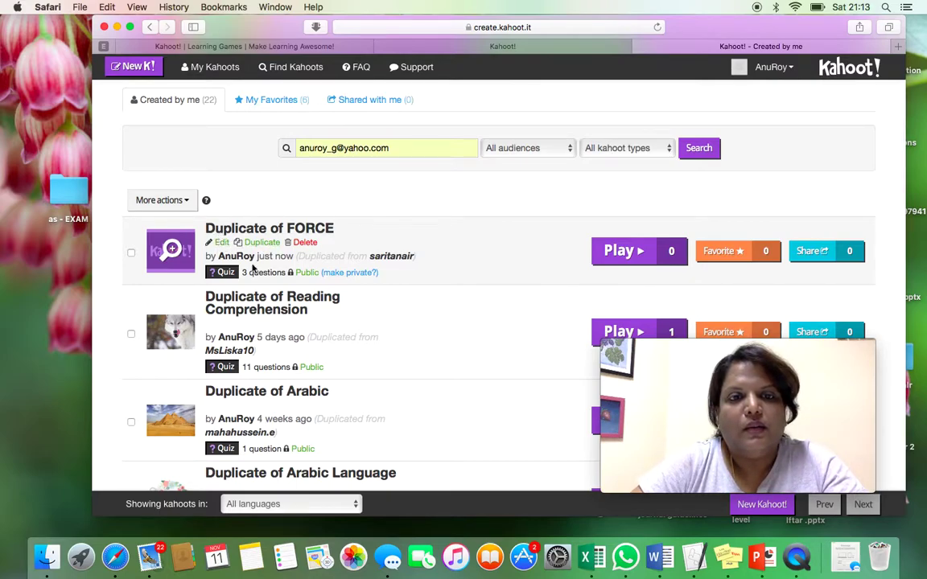
- Edit Duplicate of FORCE and confirm question 1 keeps its 20s time limit
left_click(222, 243)
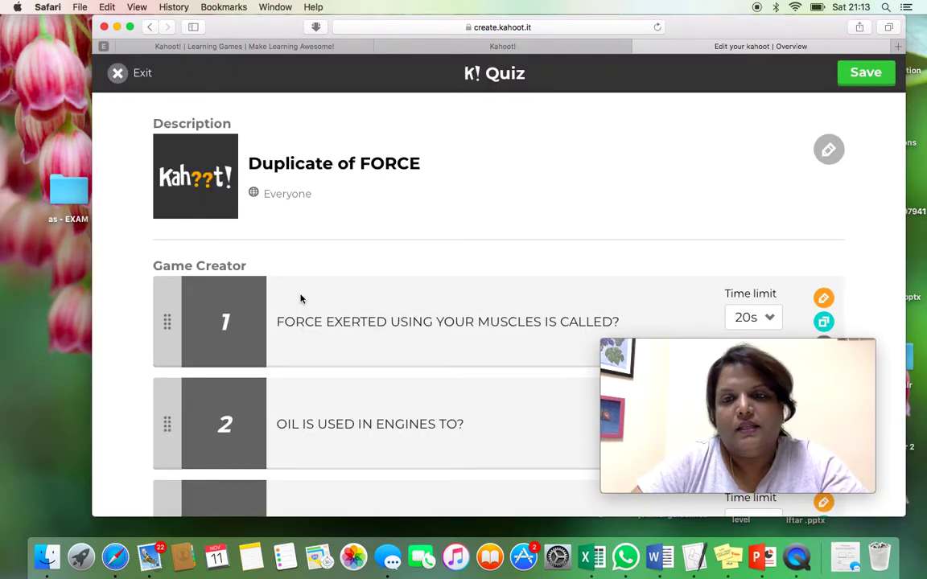
scroll(301, 299, "down", 2)
scroll(301, 299, "down", 1)
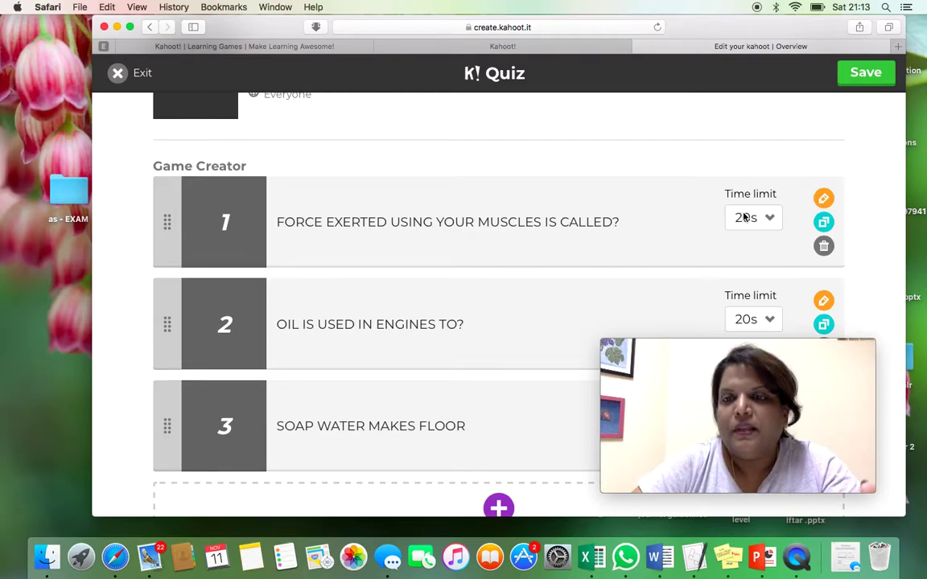
left_click(768, 218)
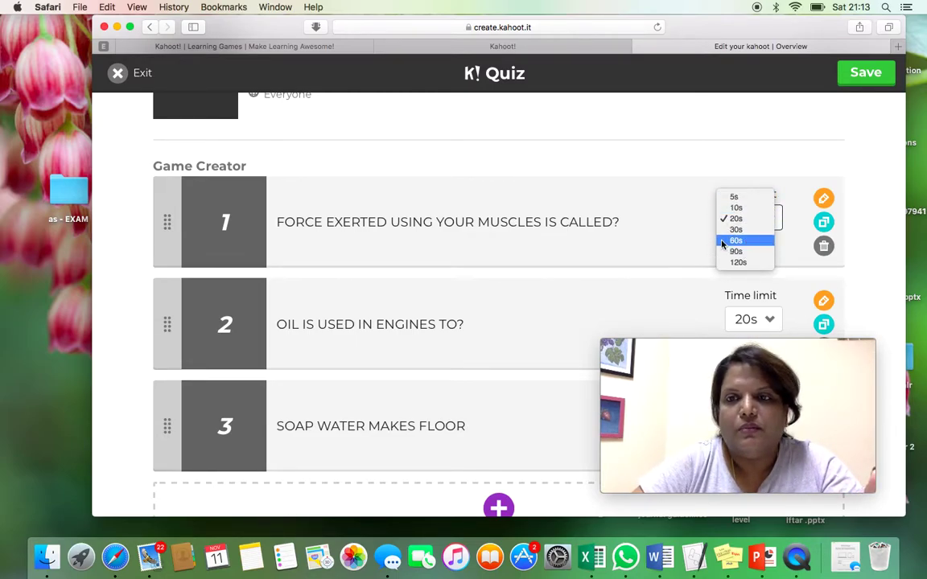
left_click(662, 222)
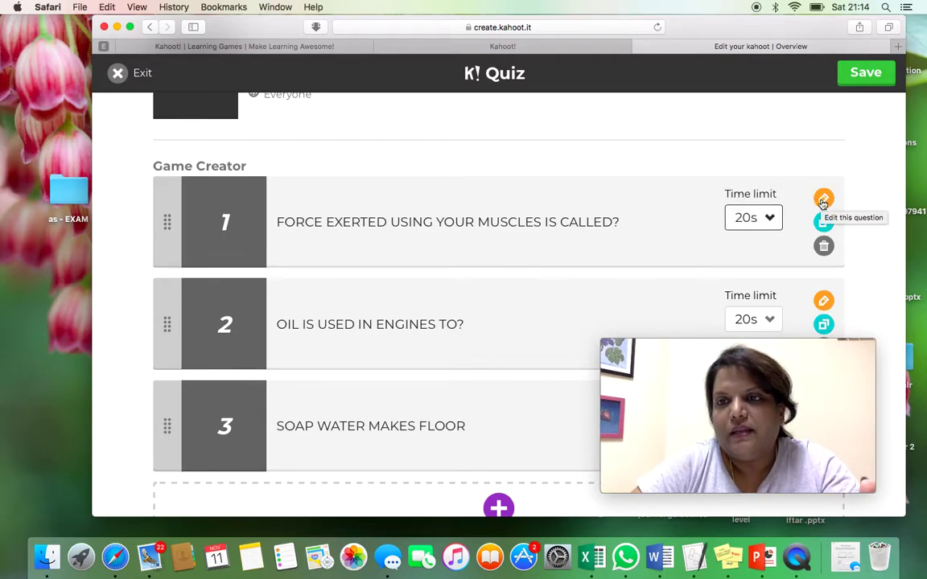
- Open question 1 for editing, showing MUSCULAR FORCE marked as correct
left_click(823, 199)
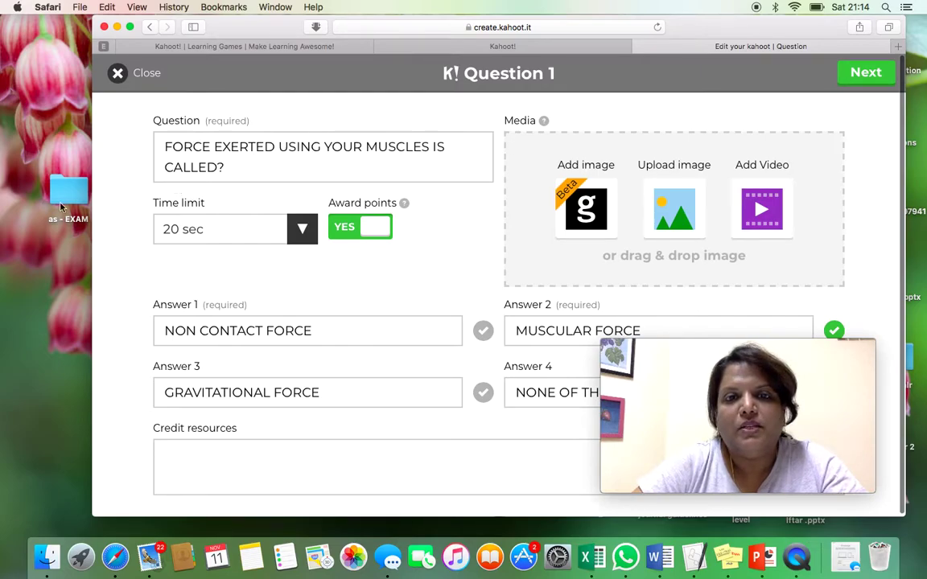
scroll(236, 361, "down", 1)
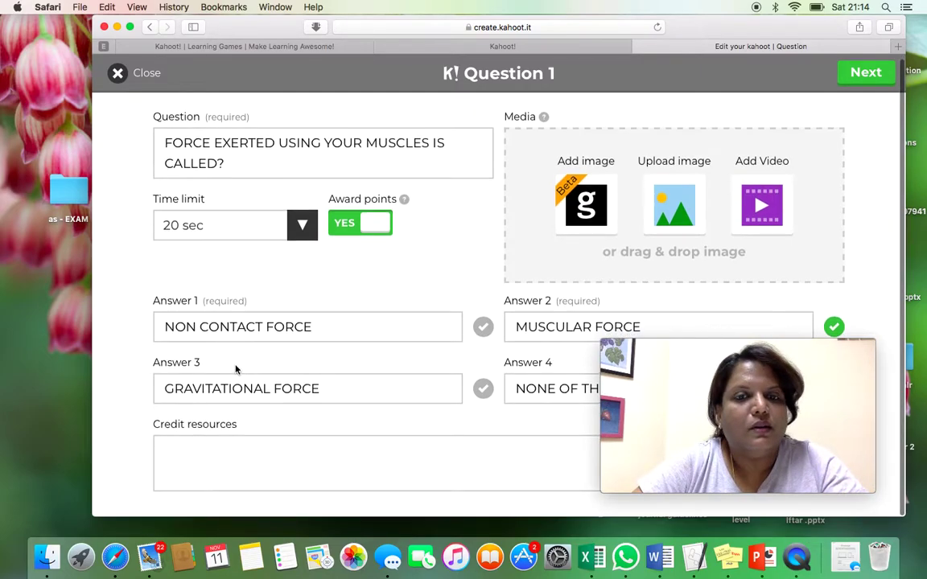
scroll(193, 257, "up", 1)
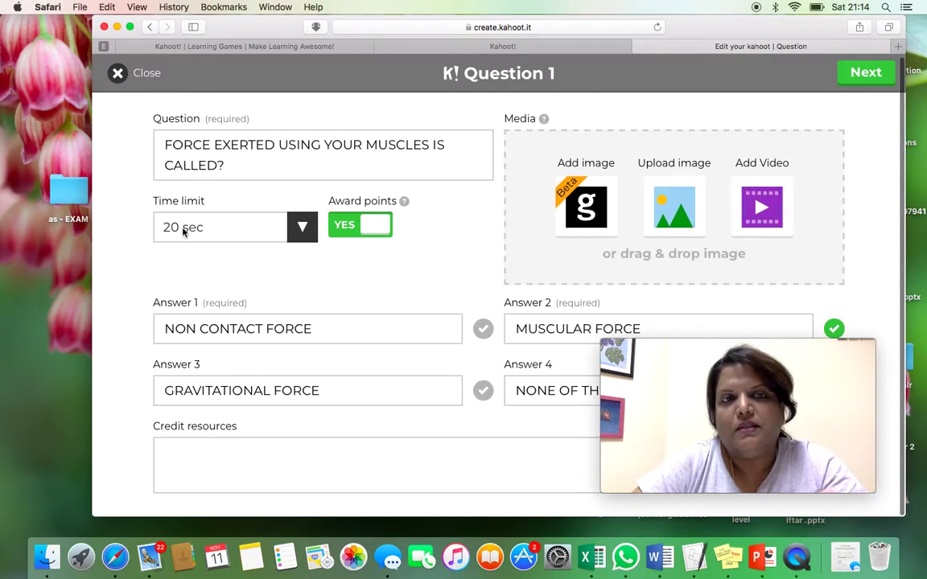
- Return to the quiz overview and save and publish Duplicate of FORCE
left_click(118, 74)
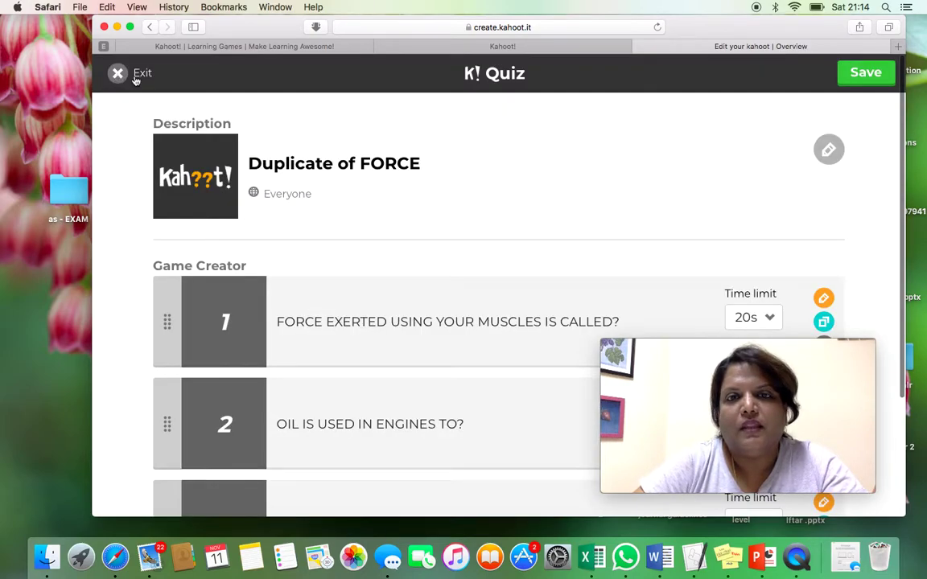
scroll(266, 160, "down", 4)
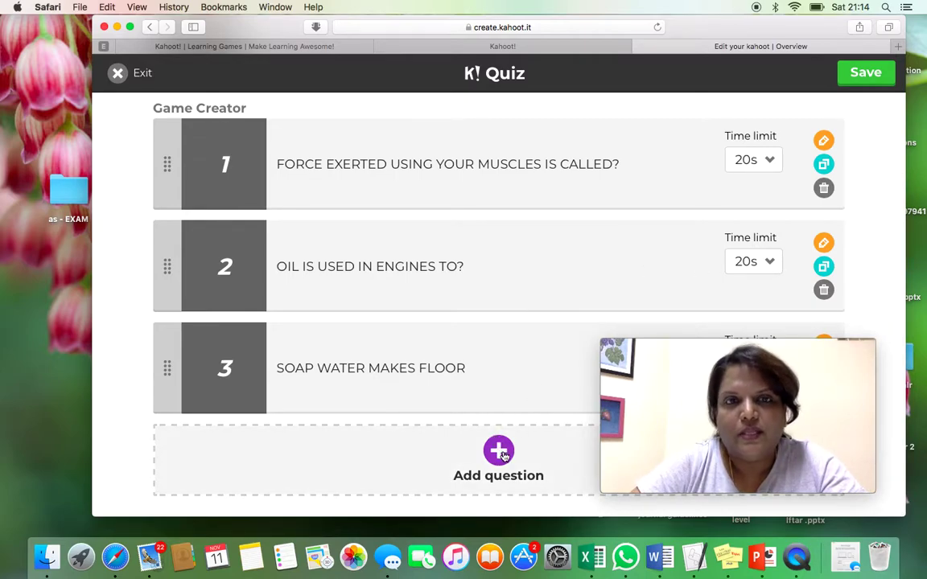
left_click(865, 74)
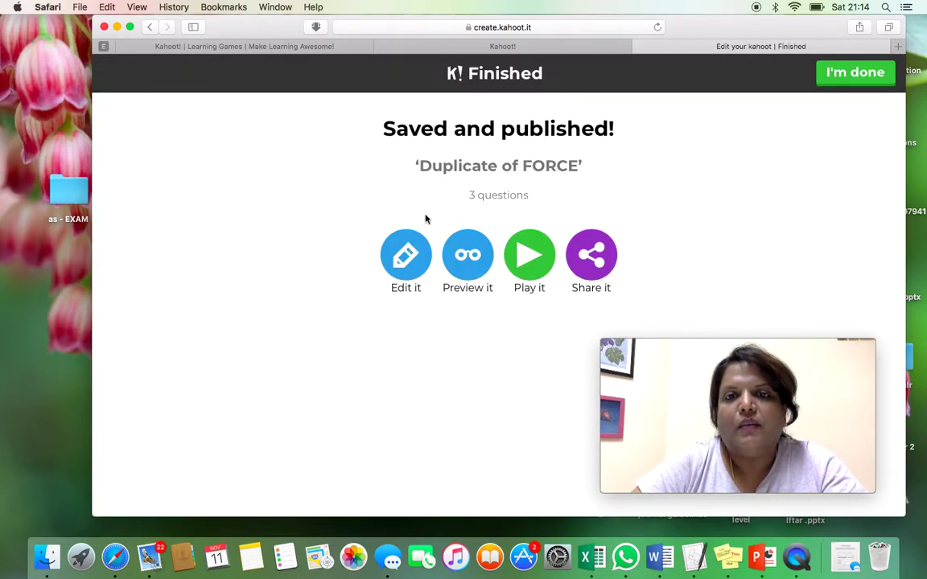
- Finish editing and return to the Created by me kahoots list
left_click(848, 75)
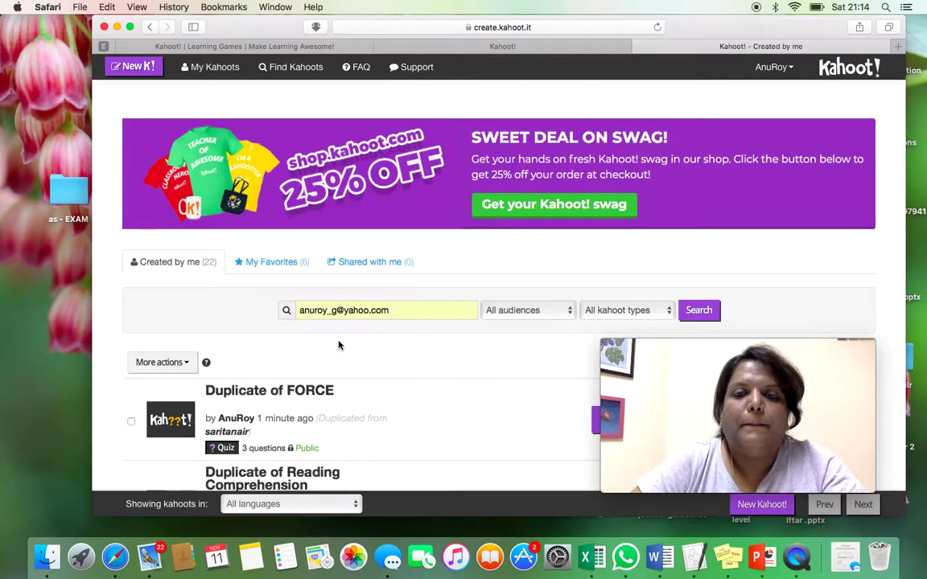
scroll(338, 346, "down", 3)
scroll(338, 346, "down", 4)
scroll(339, 346, "up", 2)
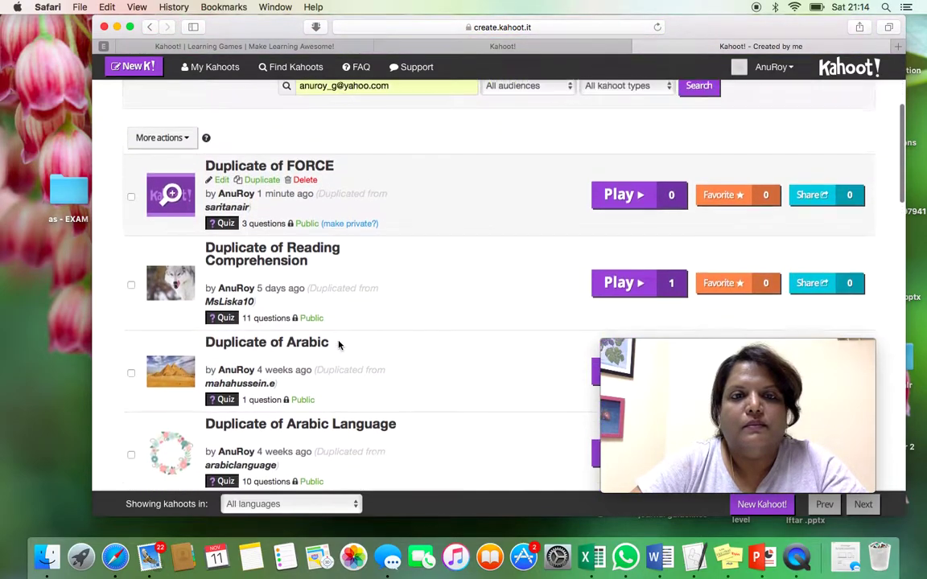
scroll(338, 344, "up", 1)
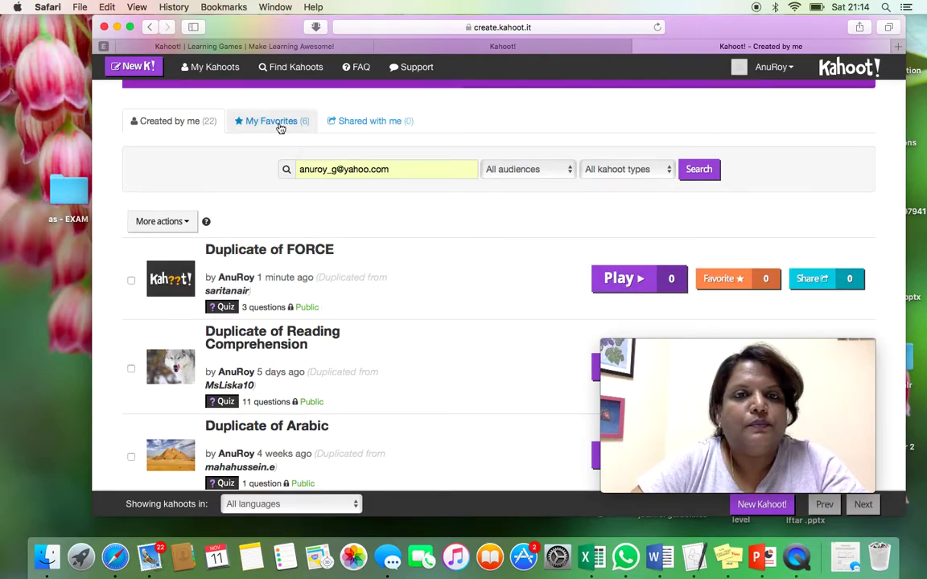
- Launch Duplicate of FORCE as a live game in the play.kahoot.it launcher
left_click(632, 288)
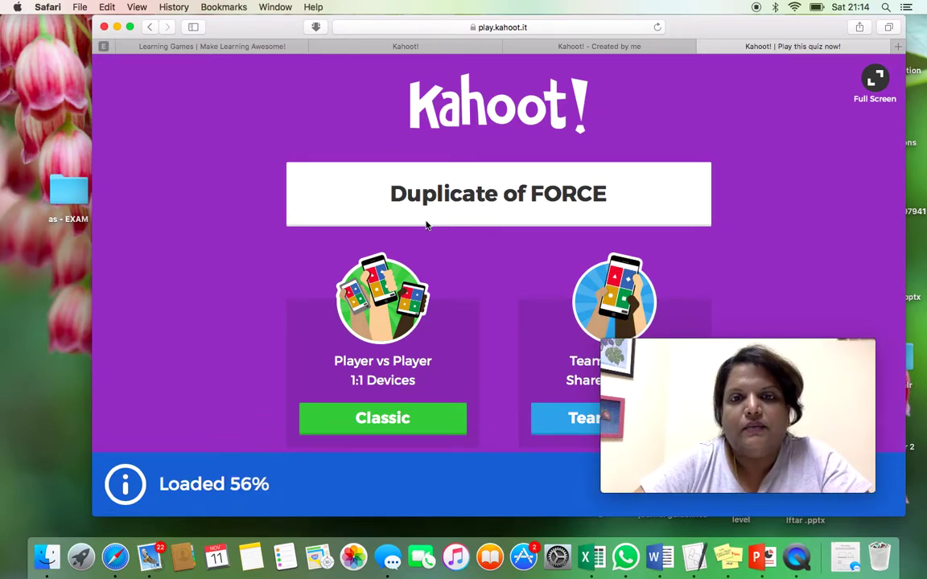
scroll(481, 206, "down", 3)
scroll(399, 325, "down", 1)
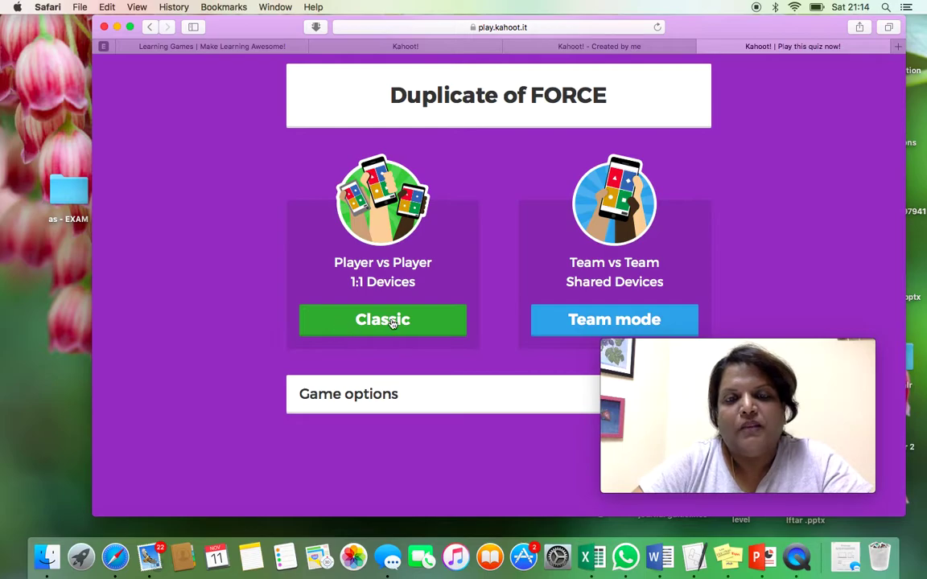
- Start a Classic player-vs-player lobby with sound muted, then return to the kahoot.com tab
left_click(392, 321)
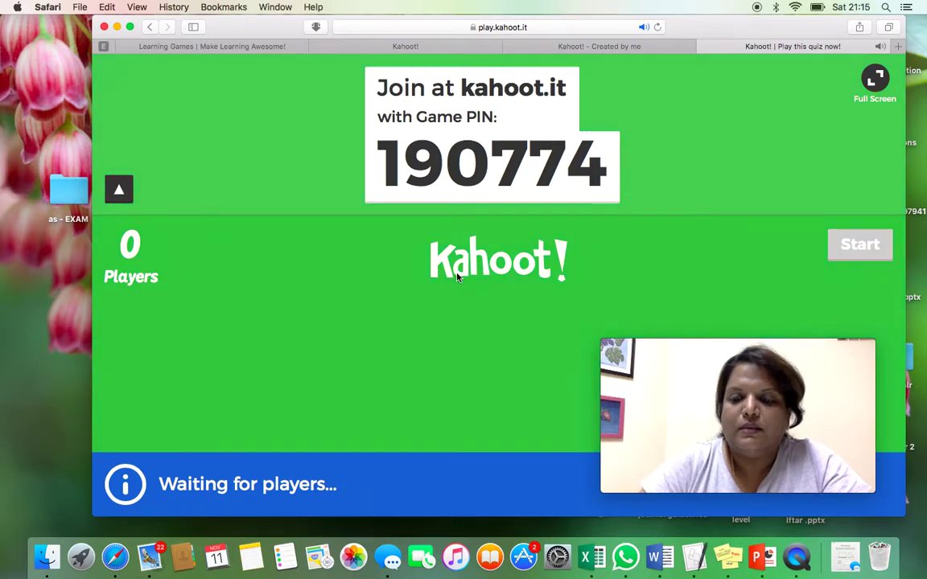
key("XF86AudioMute")
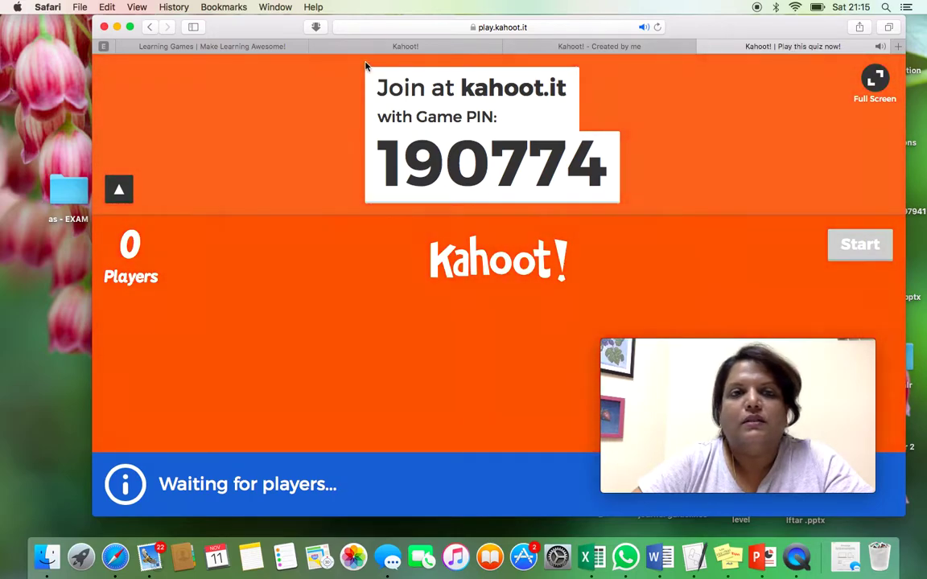
left_click(347, 44)
left_click(218, 46)
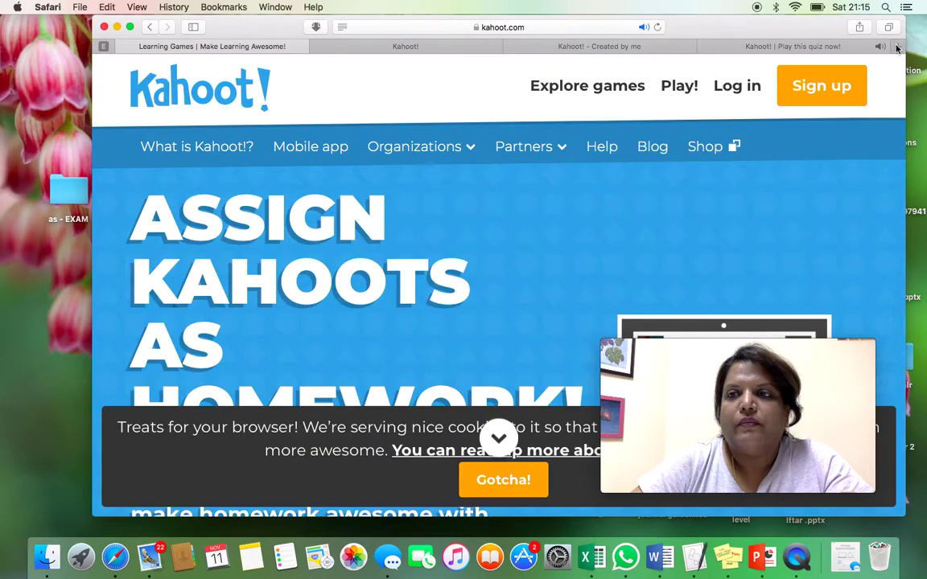
- In a new tab, search Google for 'kahoot' and open the kahoot.it Game PIN page
left_click(898, 48)
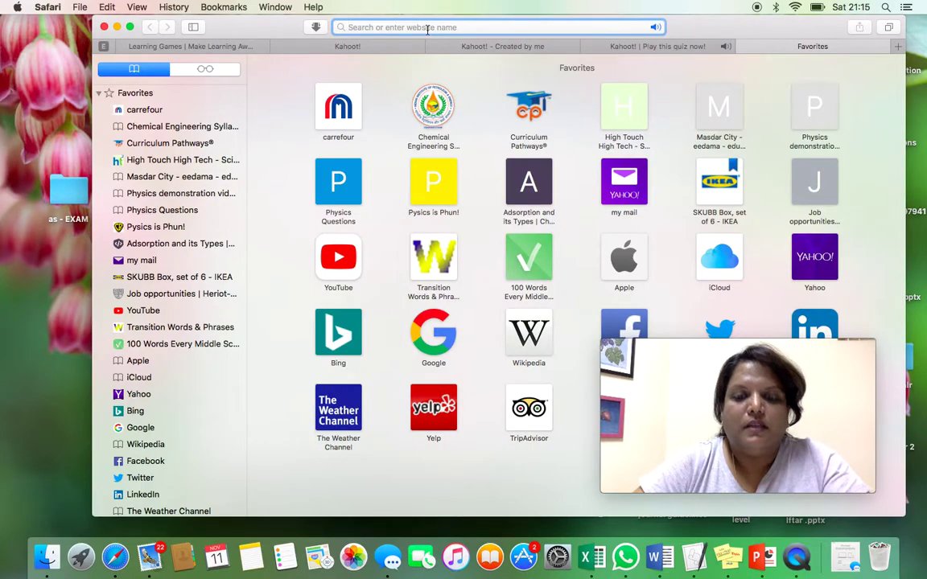
type("kaho")
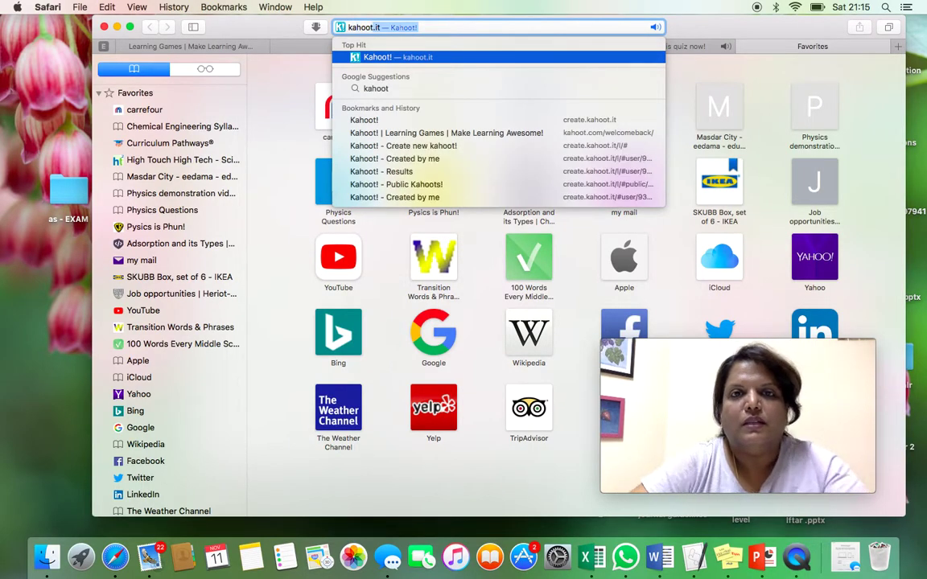
type("ot")
key("BackSpace")
key("Return")
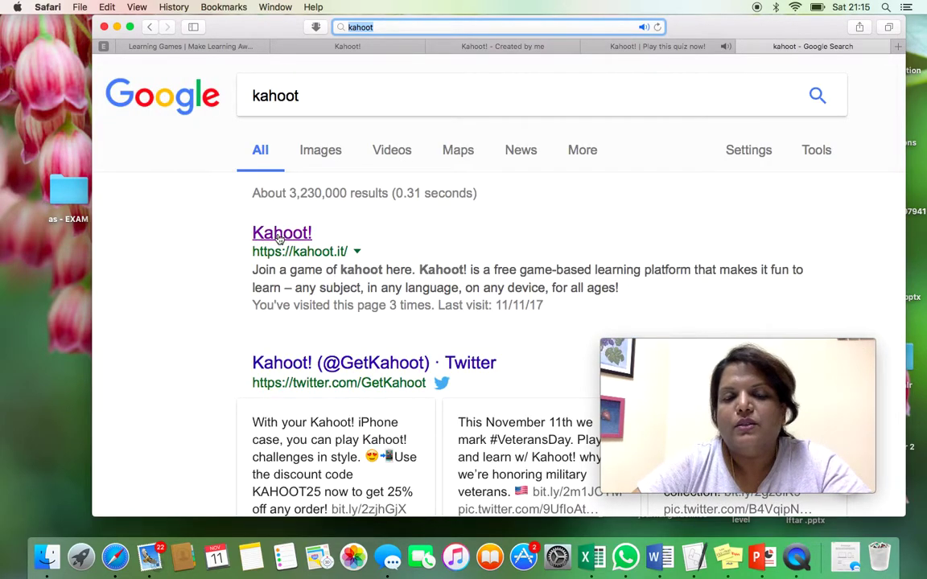
left_click(280, 235)
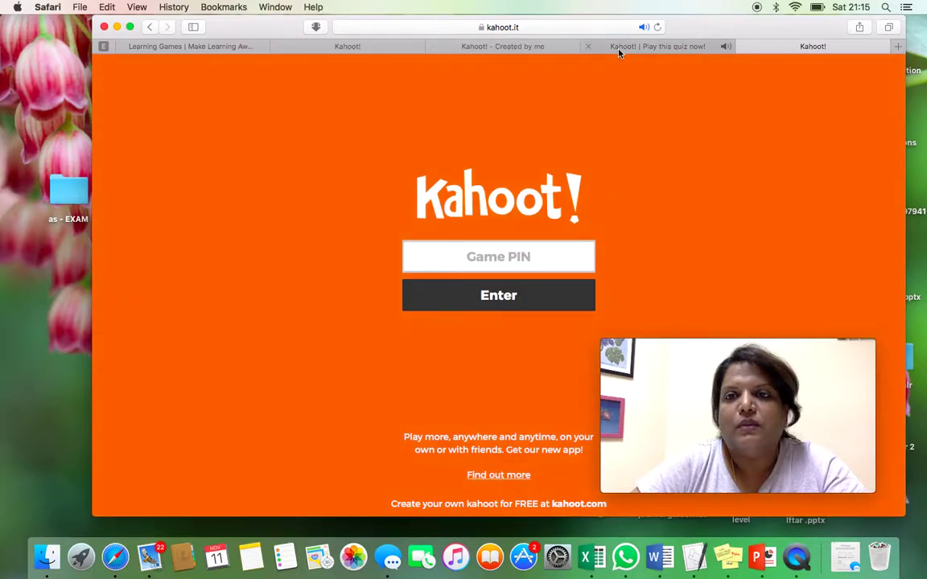
- Look through the open tabs to read game PIN 190774, then go to the player's join page
left_click(645, 46)
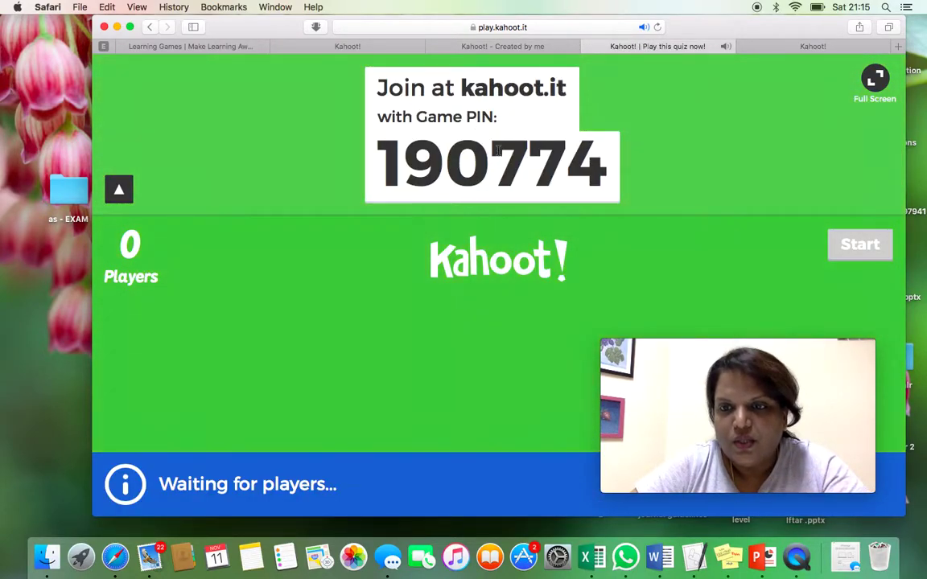
left_click(809, 47)
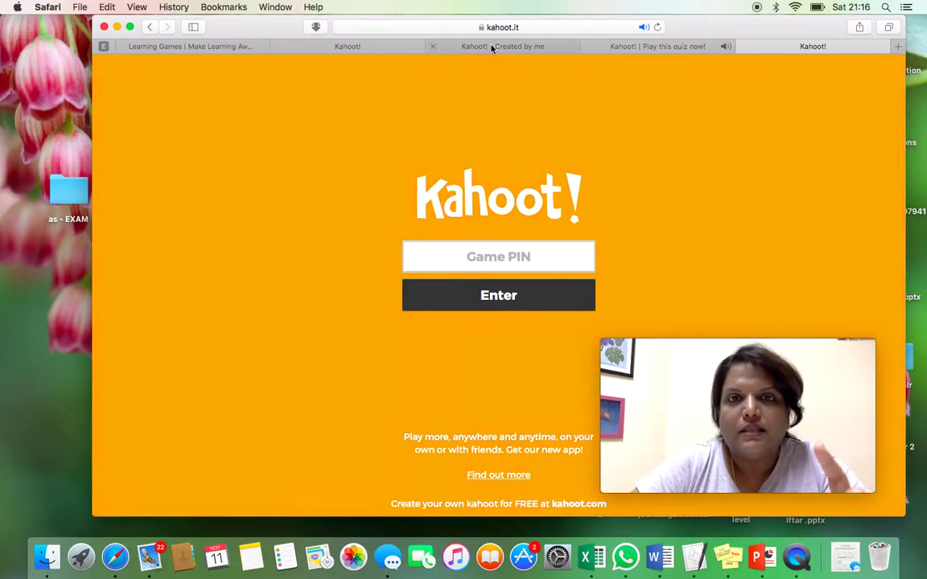
left_click(481, 48)
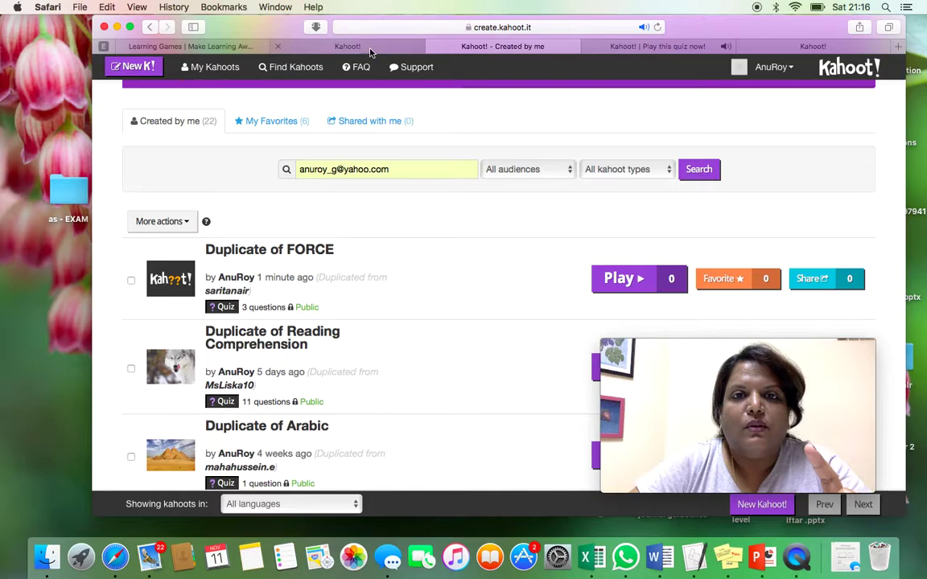
left_click(370, 50)
left_click(648, 48)
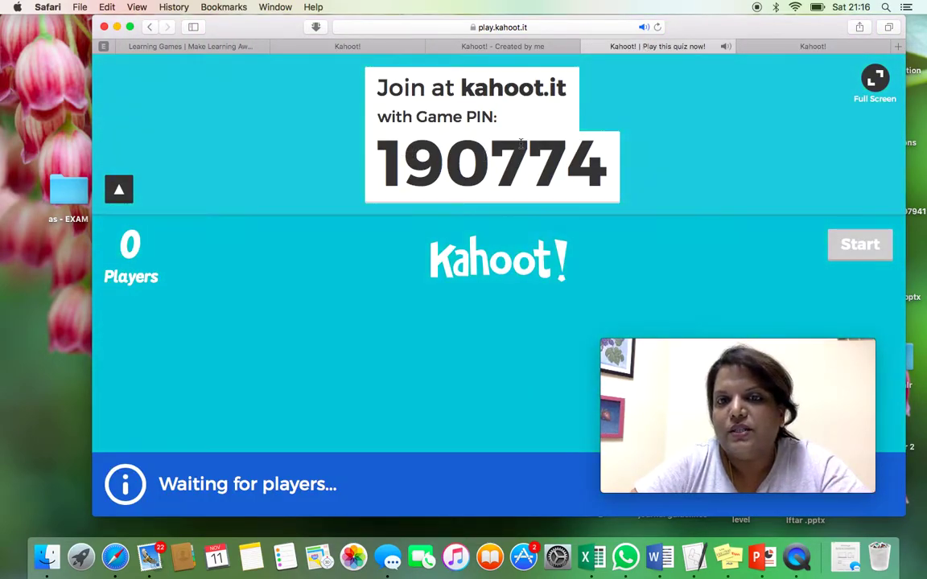
left_click(790, 48)
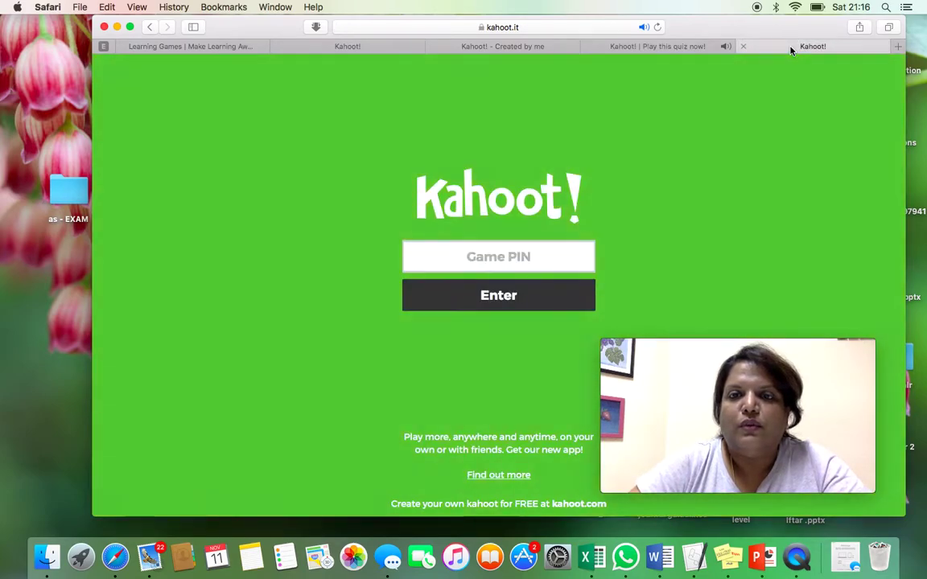
- Join game 190774 with a player nickname and confirm the host lobby shows 1 player
left_click(427, 252)
type("190774")
key("Return")
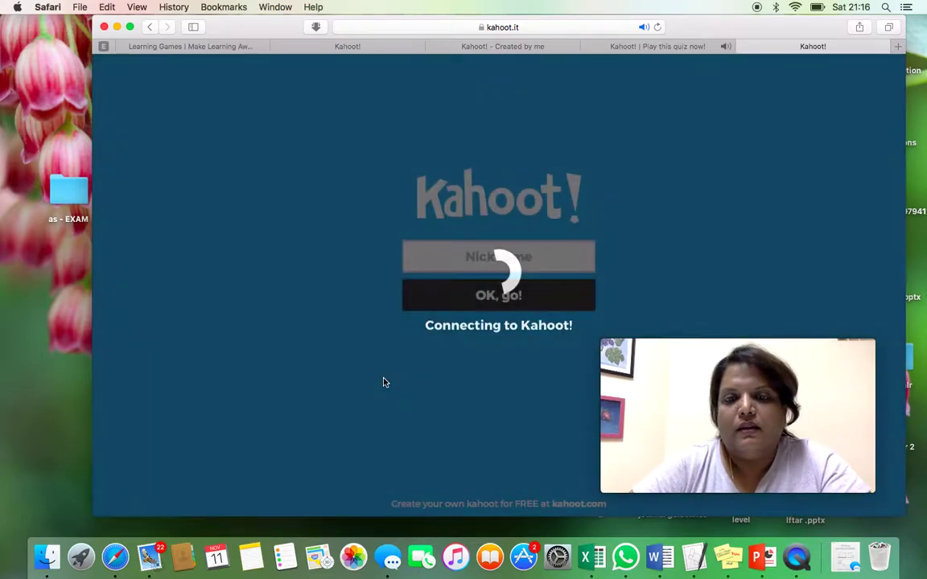
left_click(496, 259)
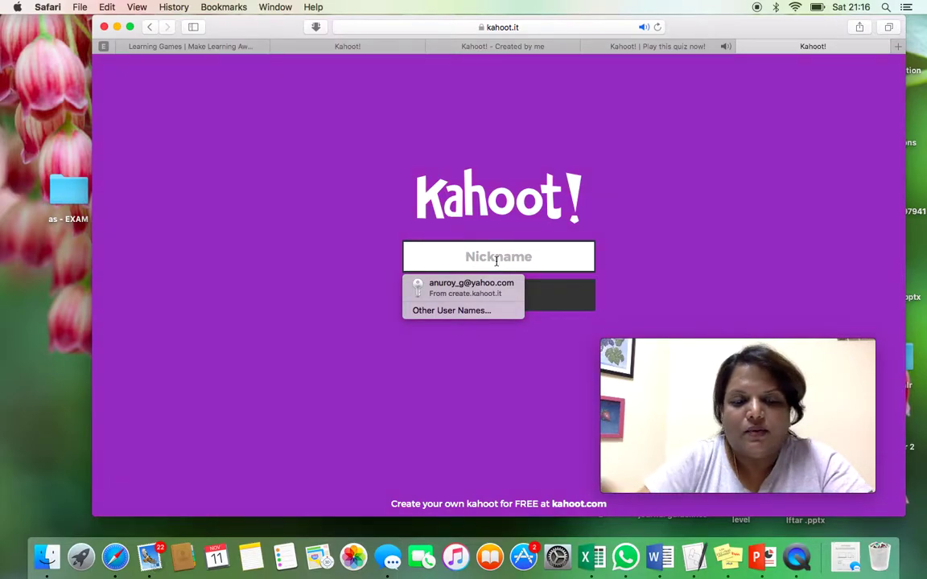
type("an")
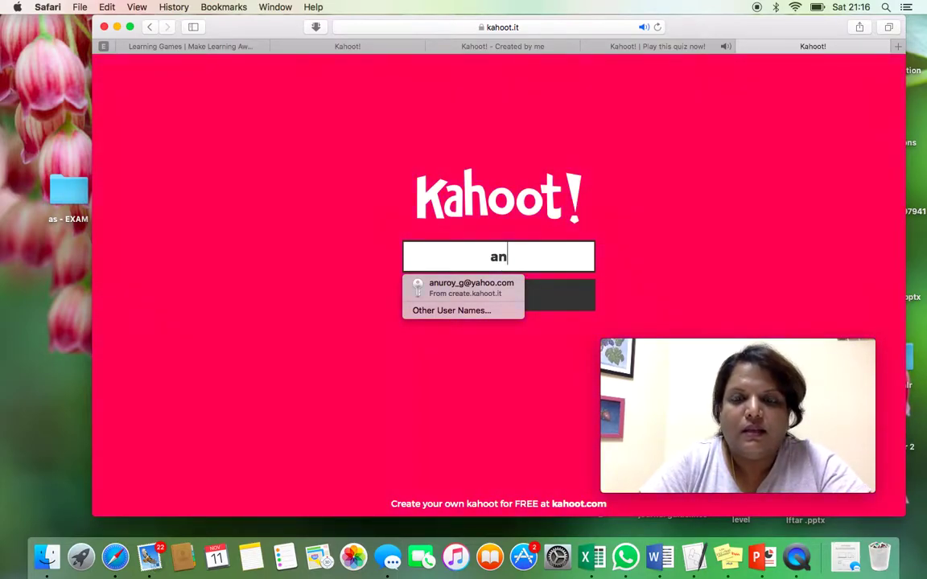
type("u")
left_click(553, 305)
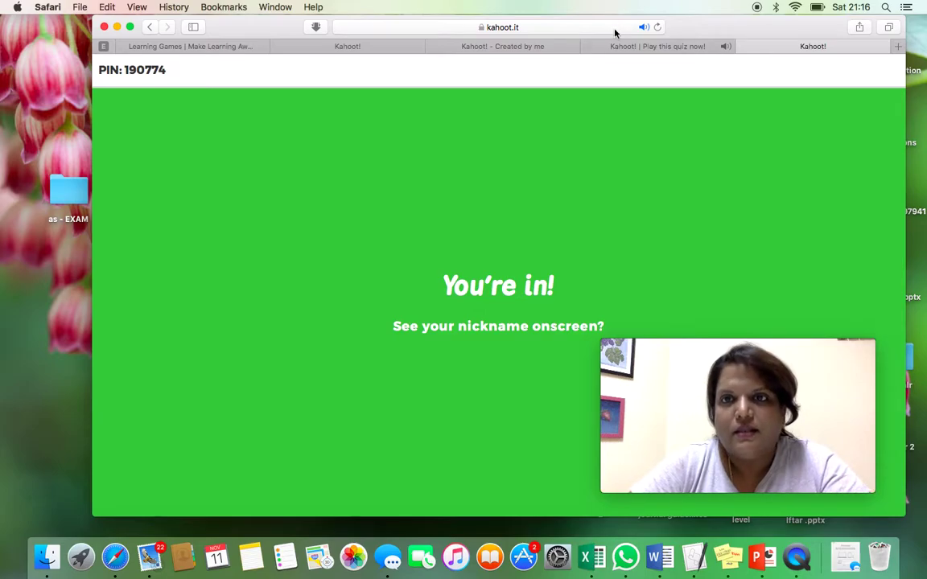
left_click(618, 50)
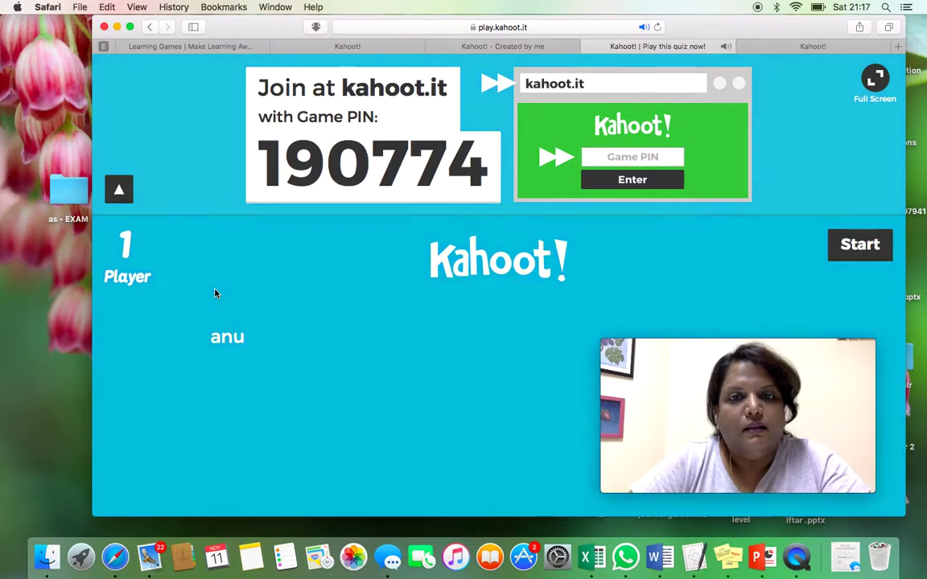
- Start the game and answer question one with the blue diamond, scoring 699 on the scoreboard
left_click(852, 246)
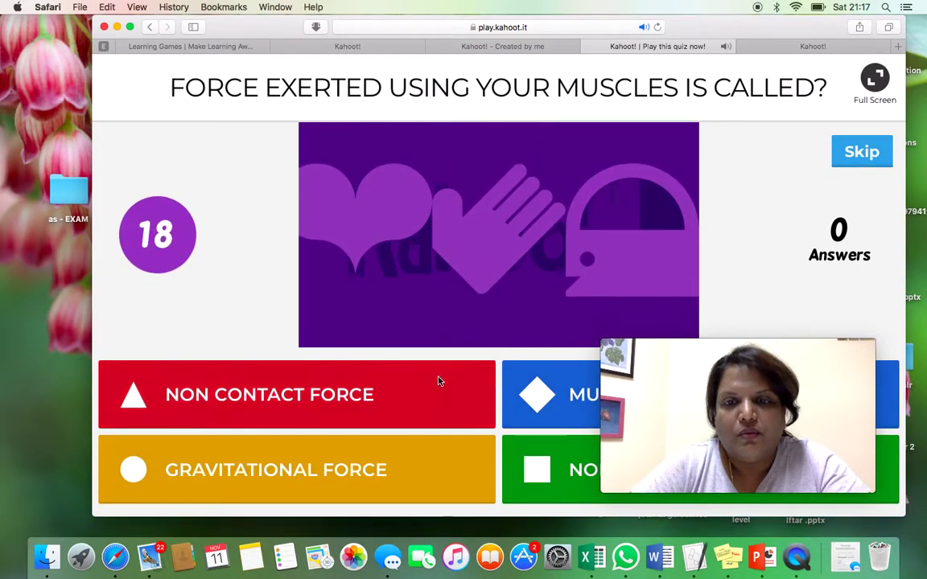
left_click(809, 46)
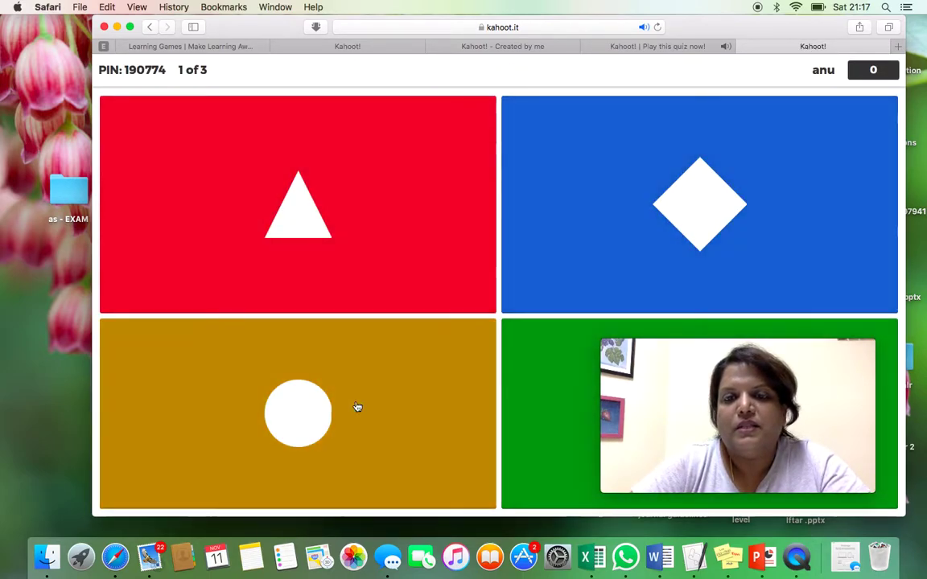
left_click(700, 205)
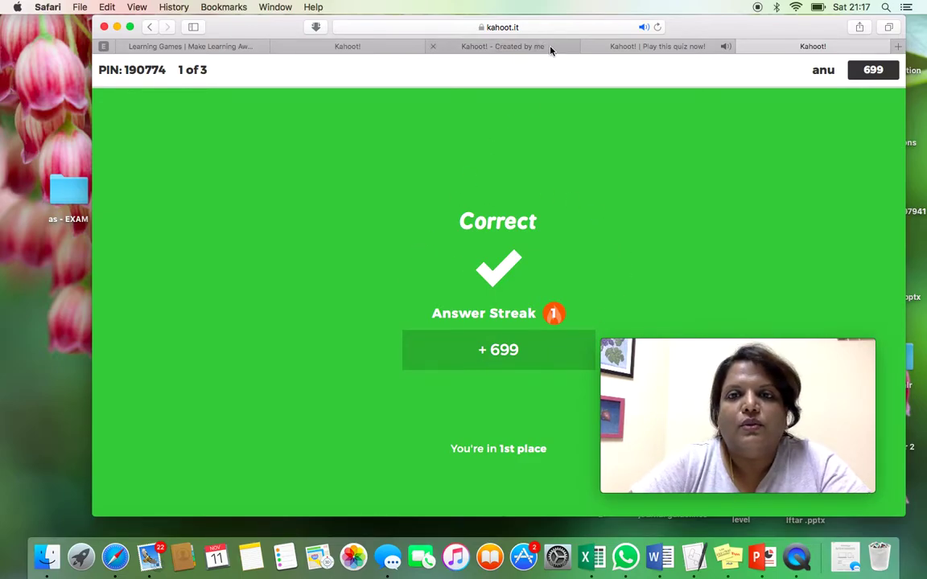
left_click(604, 47)
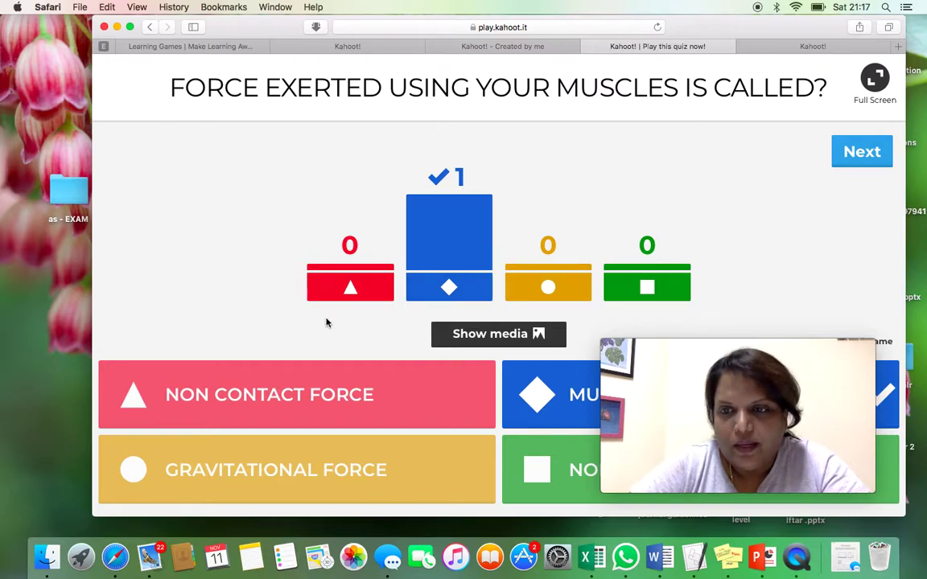
left_click(861, 153)
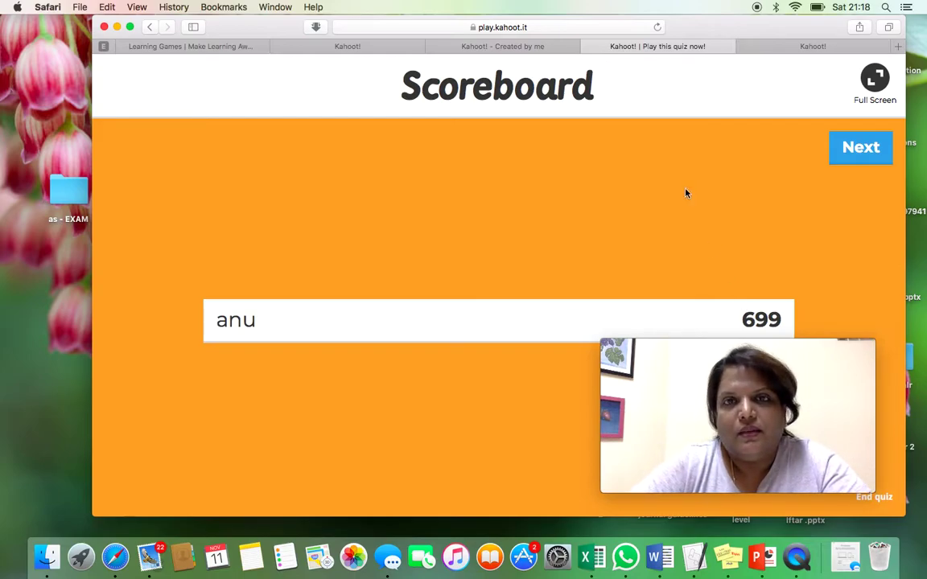
- Answer the oil-in-engines question wrongly with the blue diamond and view its results
left_click(859, 148)
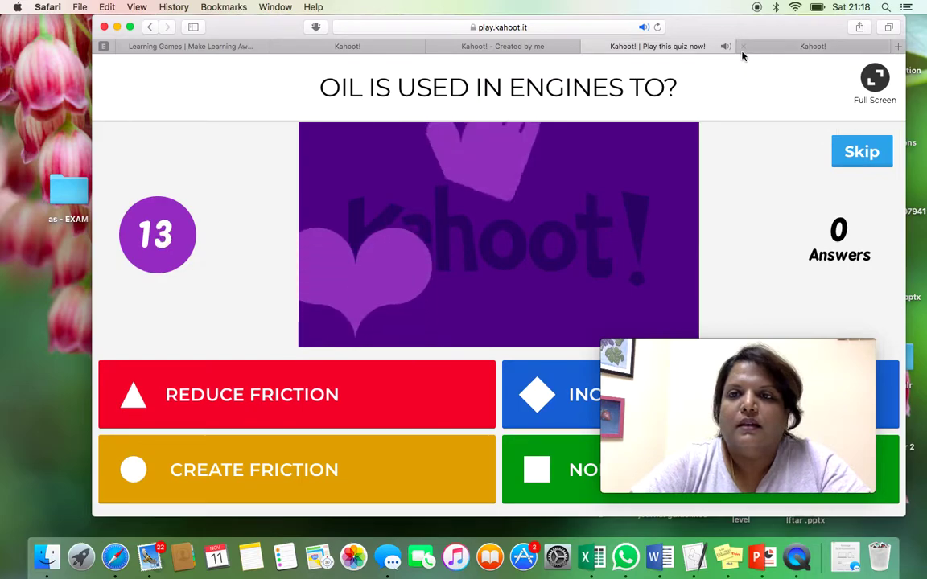
left_click(798, 47)
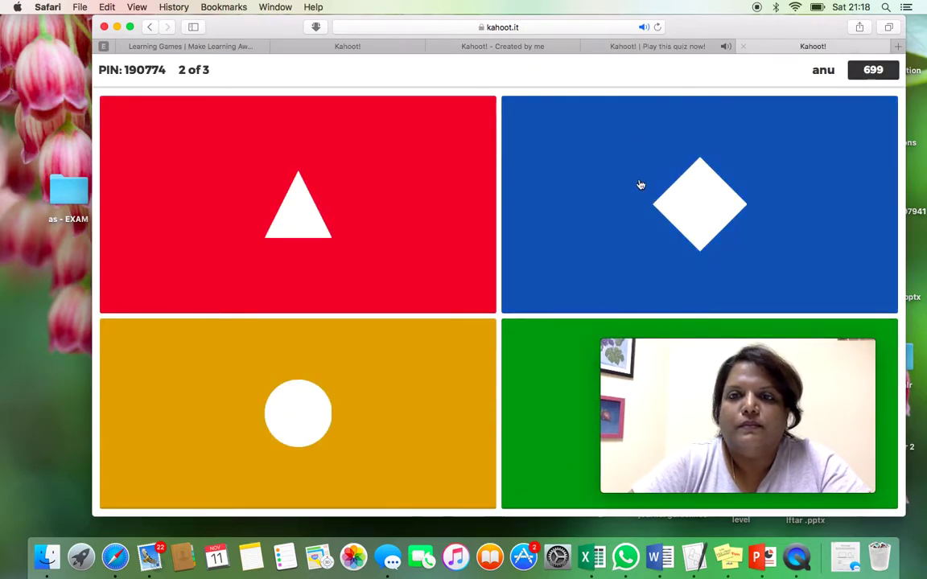
left_click(635, 161)
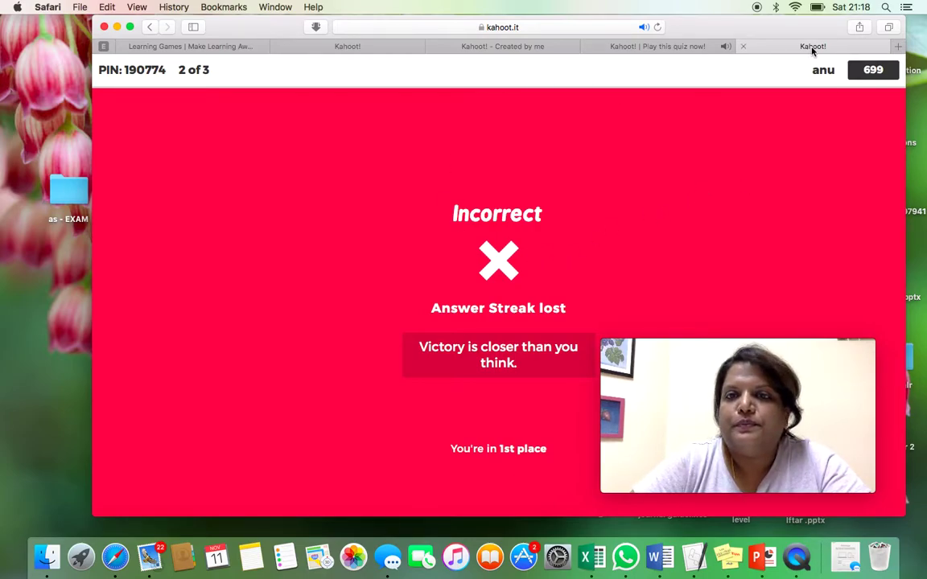
left_click(587, 45)
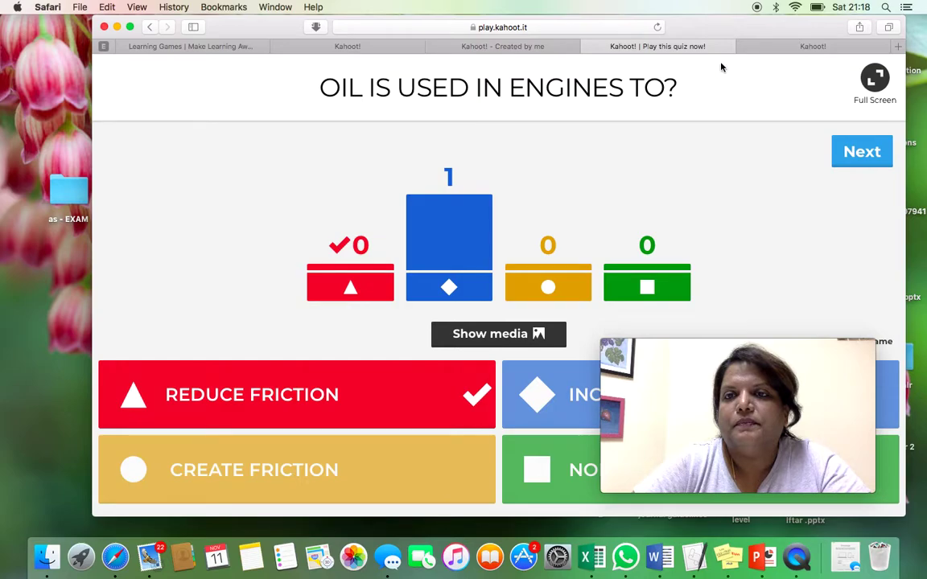
- Answer question three with the red triangle and show the podium: 699 points, 1 of 3 correct
left_click(867, 160)
left_click(864, 155)
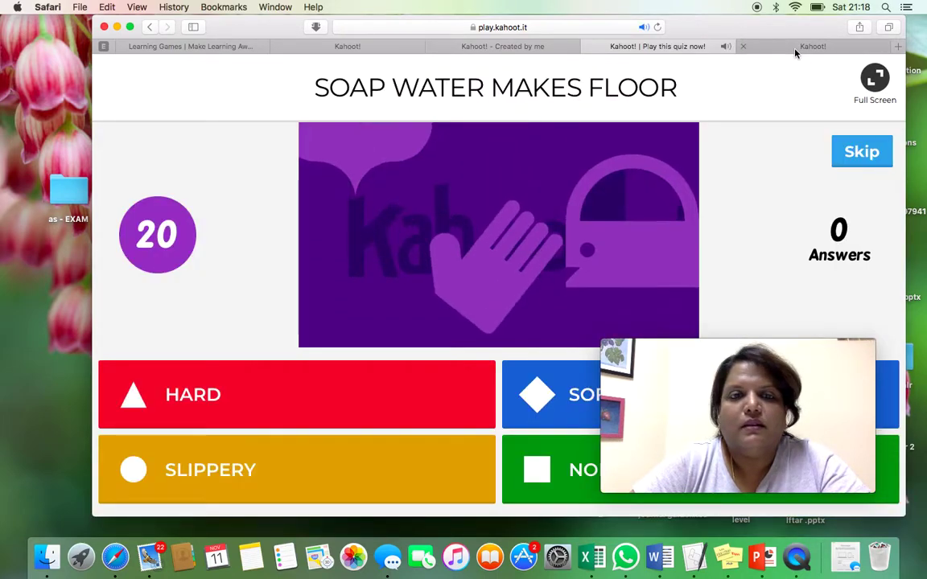
left_click(796, 50)
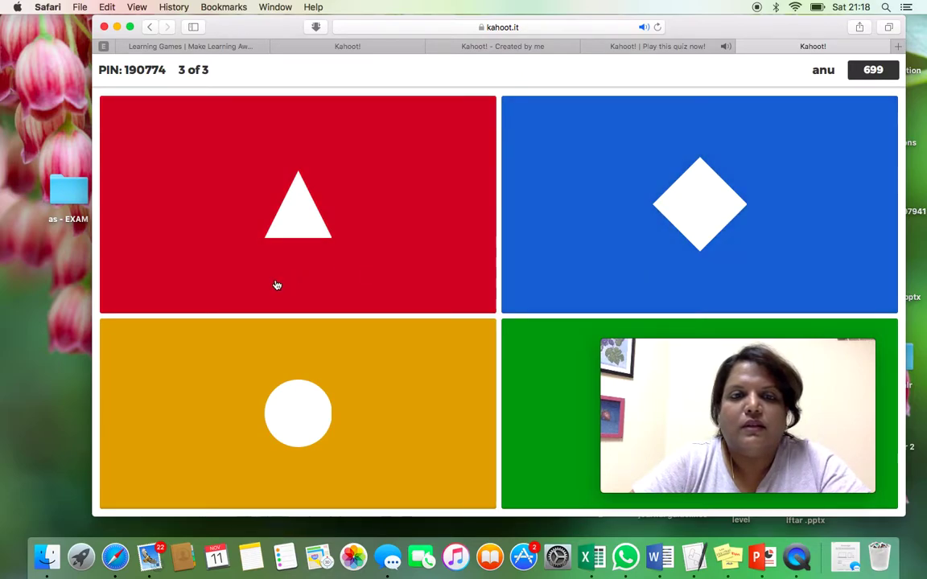
left_click(276, 285)
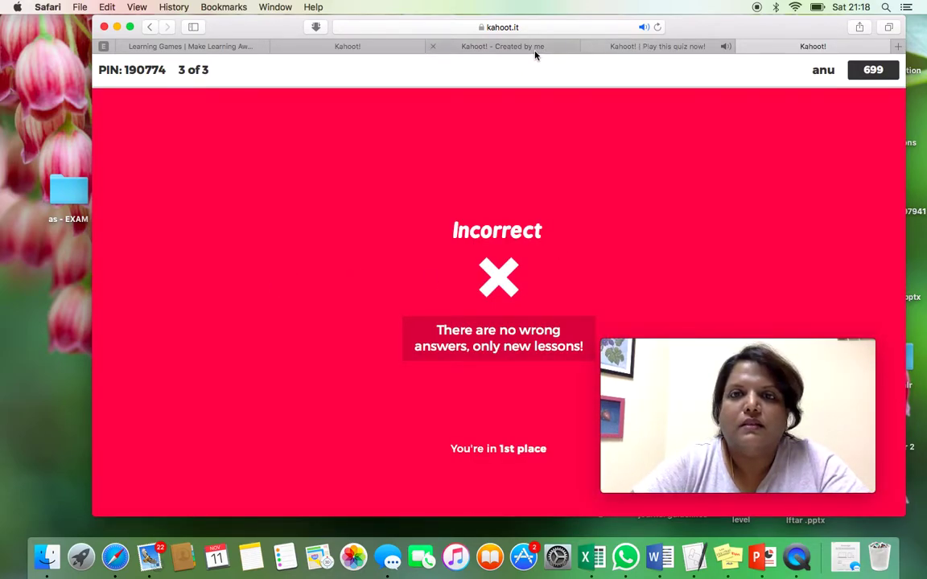
left_click(630, 47)
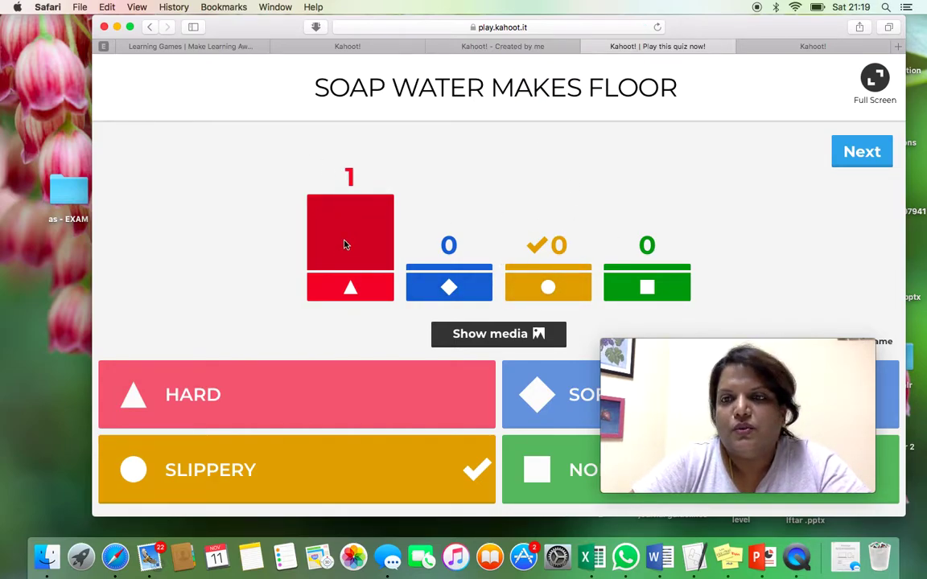
left_click(862, 154)
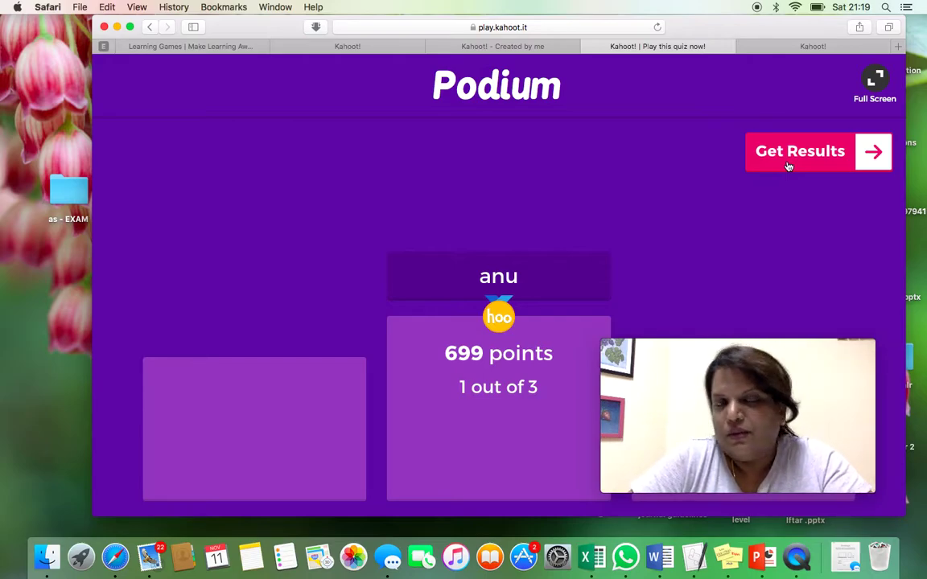
- End the game, download the 20 KB results .xlsx file, and open it in Excel
left_click(802, 161)
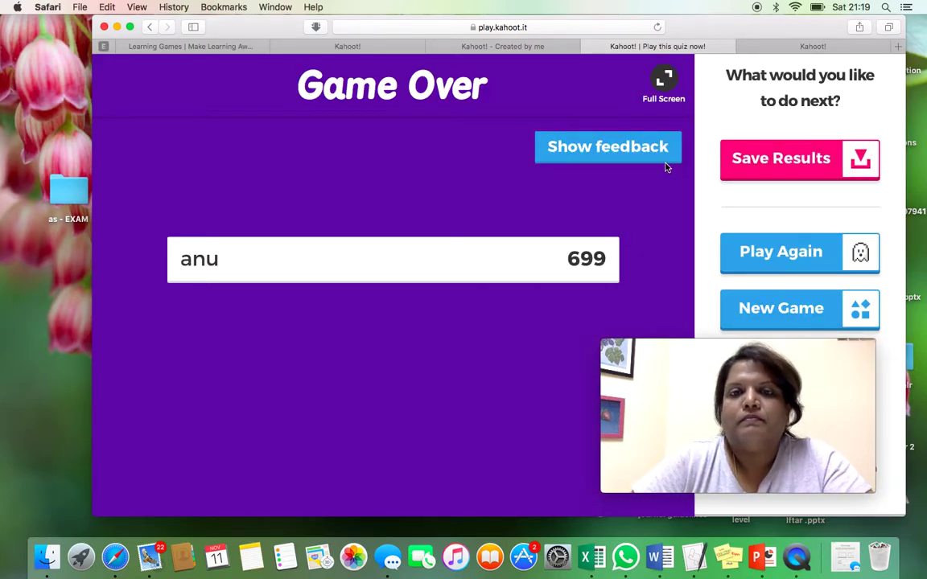
left_click(788, 161)
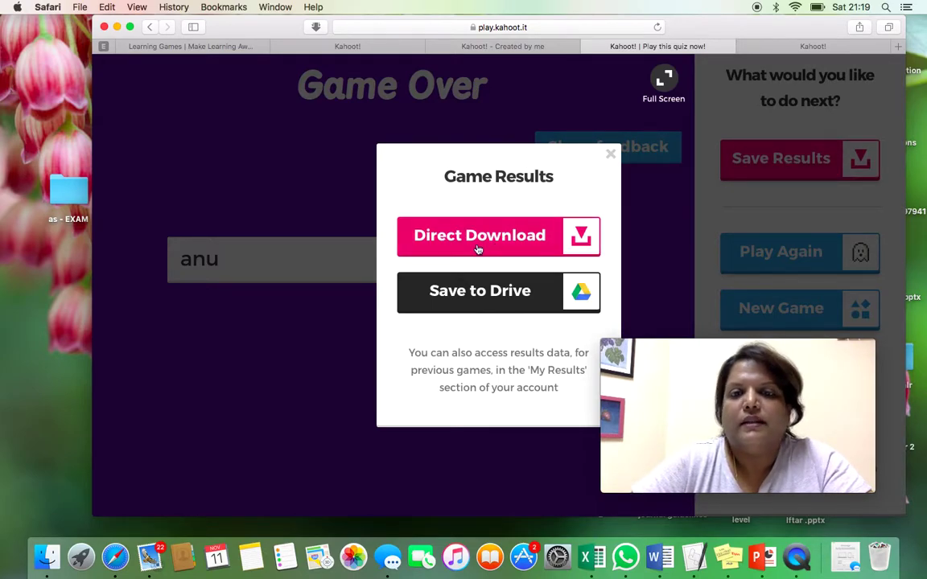
left_click(477, 251)
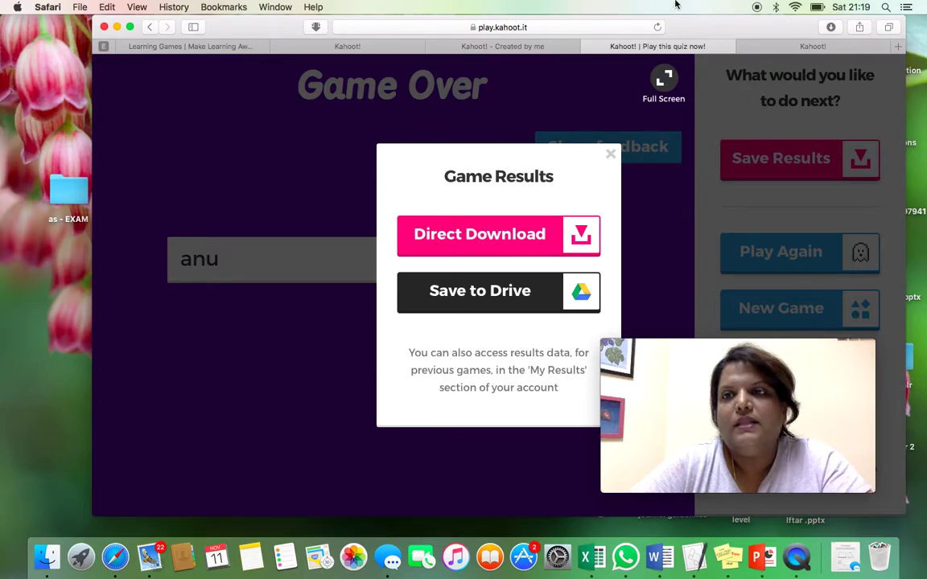
left_click(831, 28)
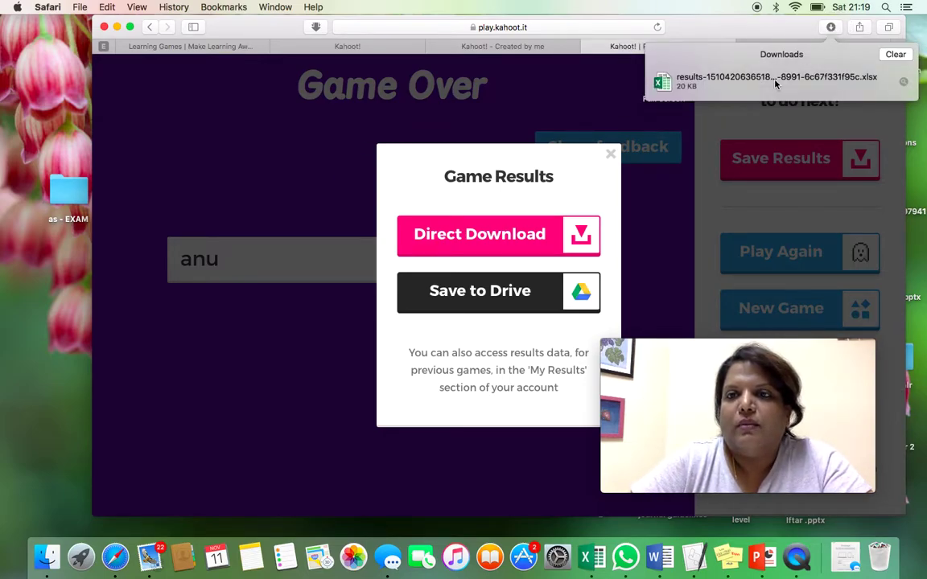
double_click(740, 86)
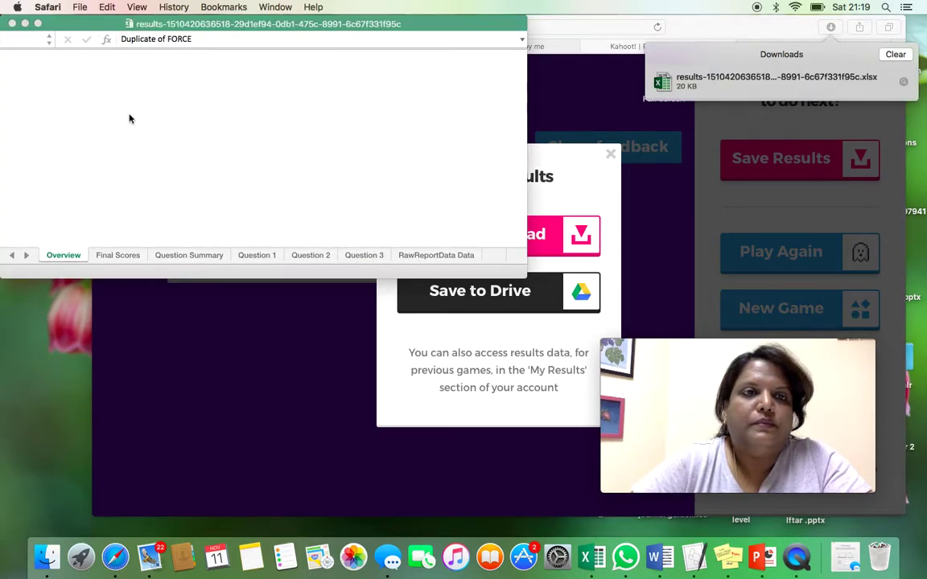
- Maximize the workbook and review the Final Scores, Question Summary and Question 1 sheets
left_click(38, 24)
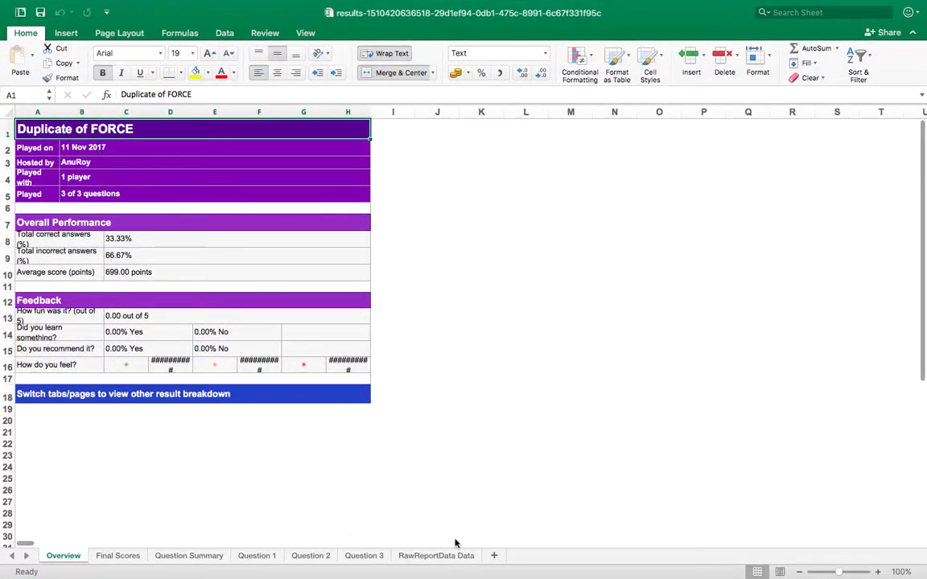
left_click(117, 555)
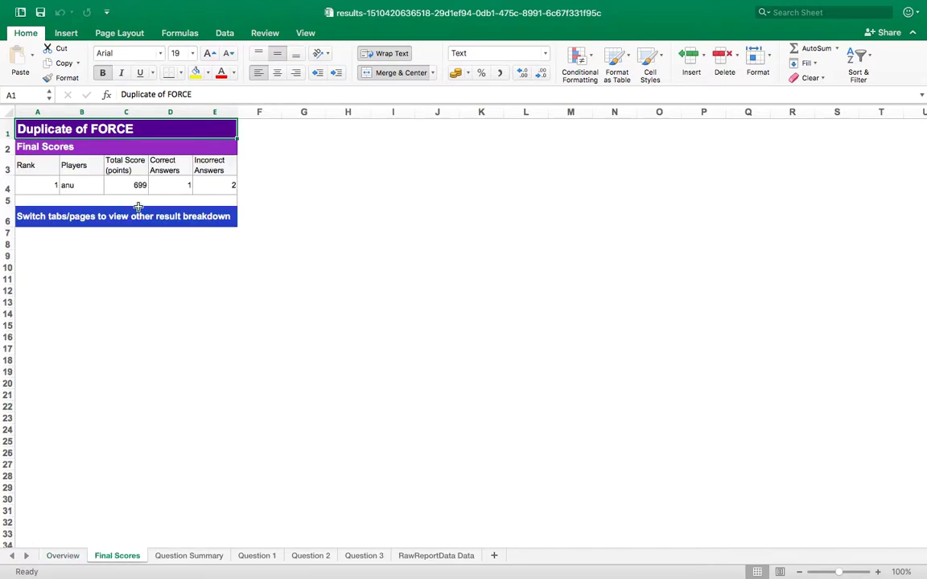
left_click(190, 555)
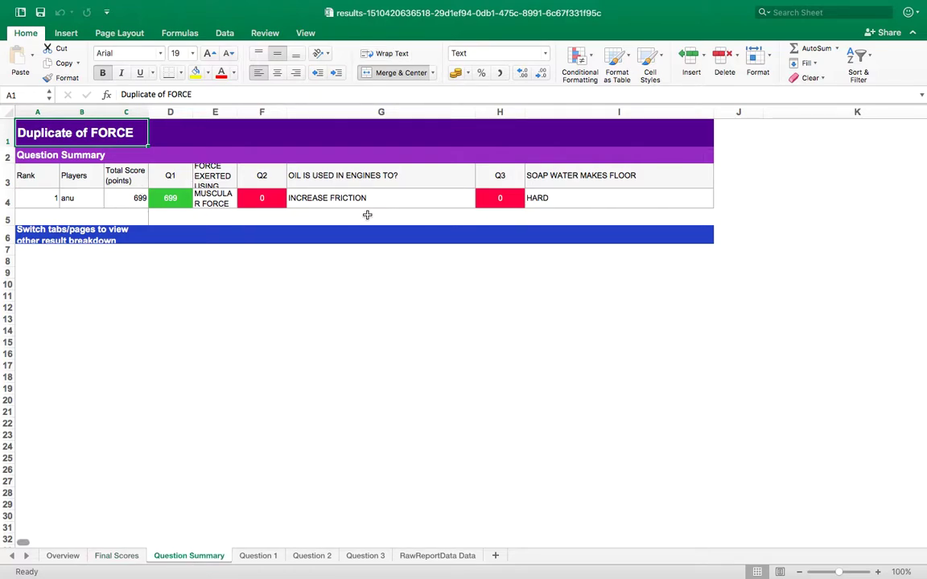
left_click(258, 555)
mouse_move(37, 4)
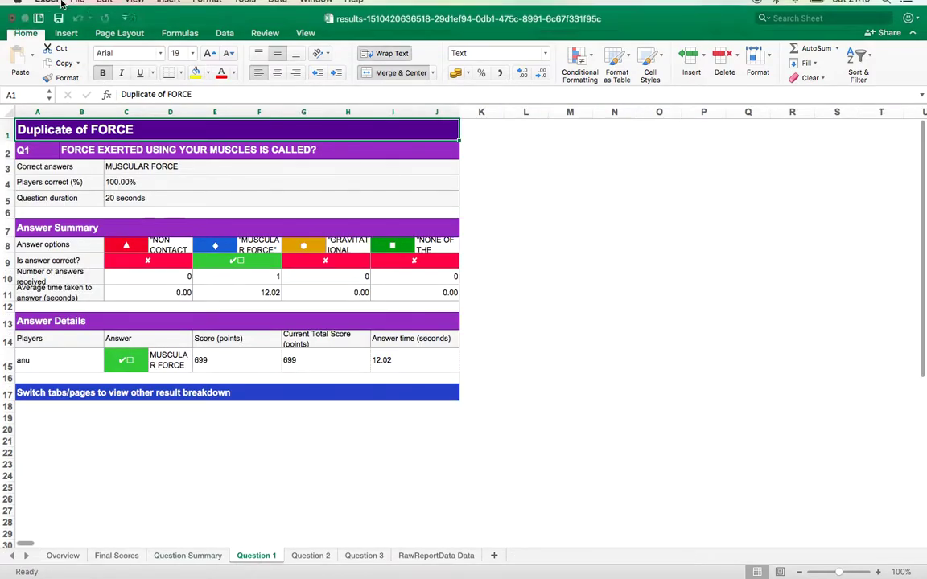
left_click(38, 27)
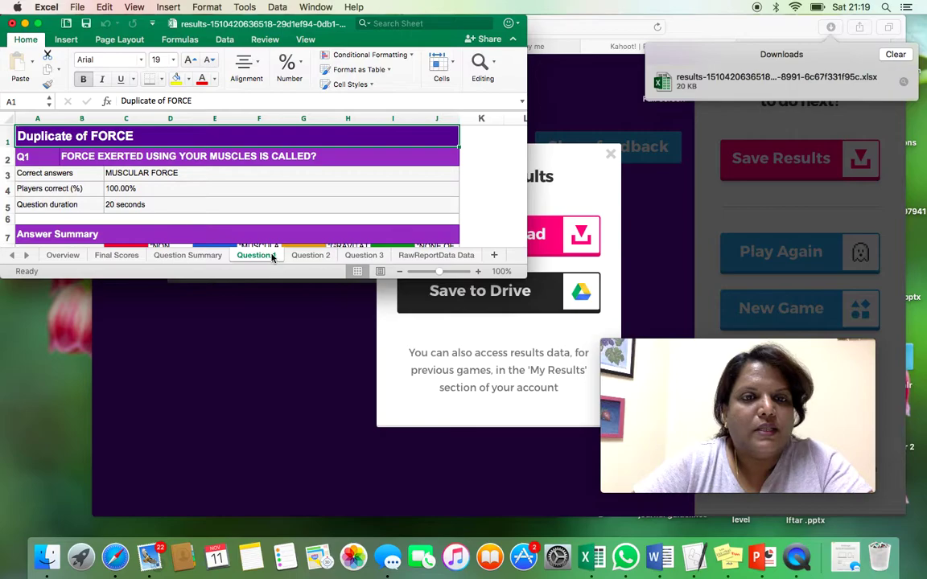
- Review the Question 2, Question 3 and RawReportData sheets, then close the workbook without saving
left_click(311, 256)
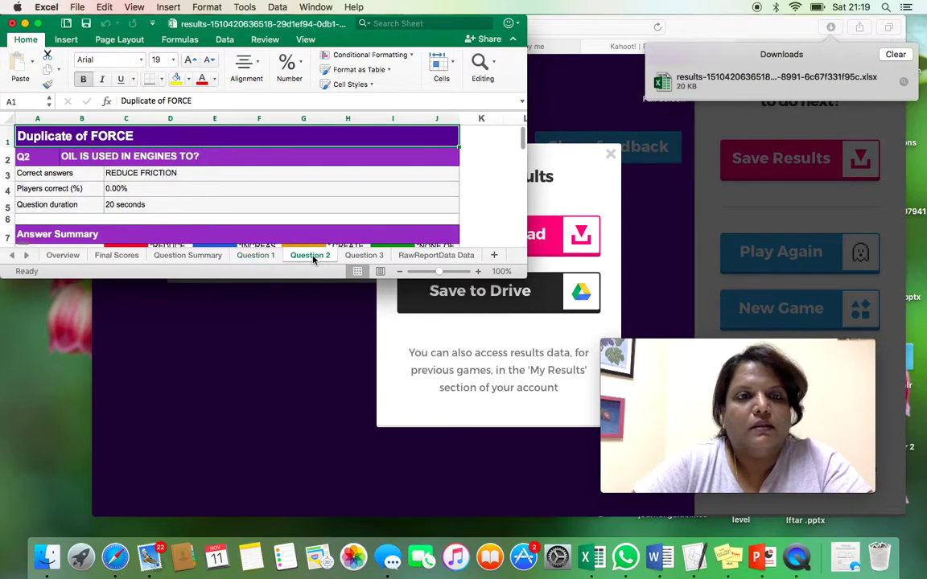
left_click(358, 256)
left_click(427, 256)
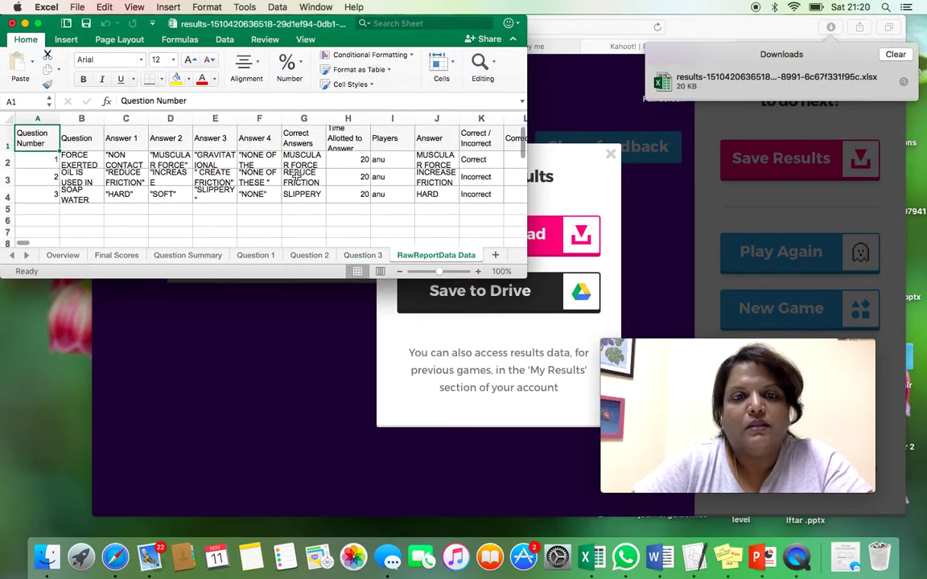
left_click(255, 255)
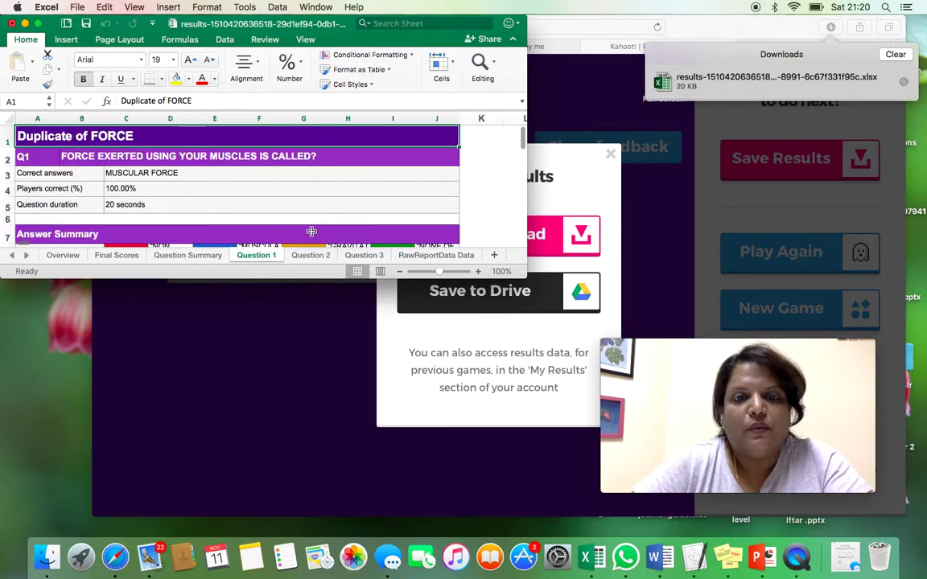
left_click(308, 256)
left_click(356, 257)
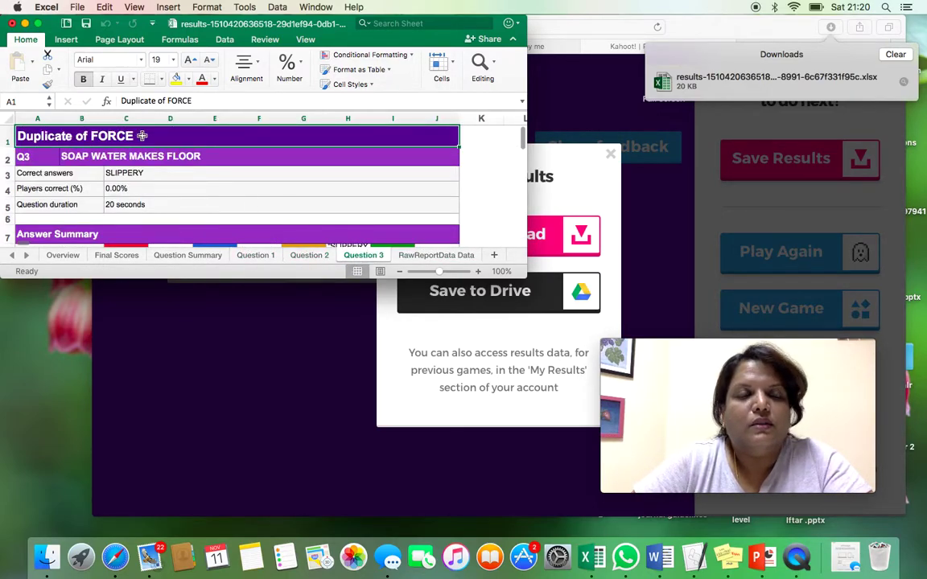
left_click(12, 22)
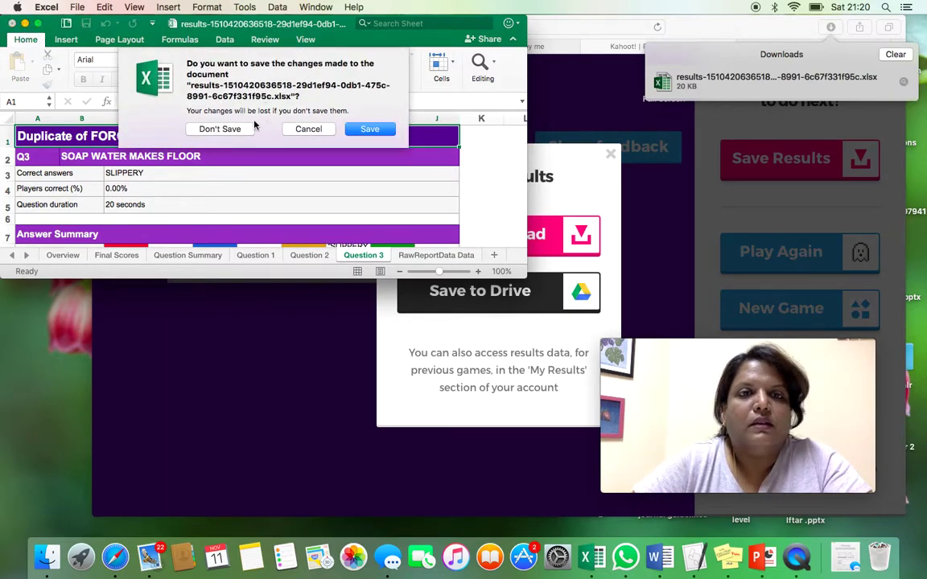
left_click(238, 134)
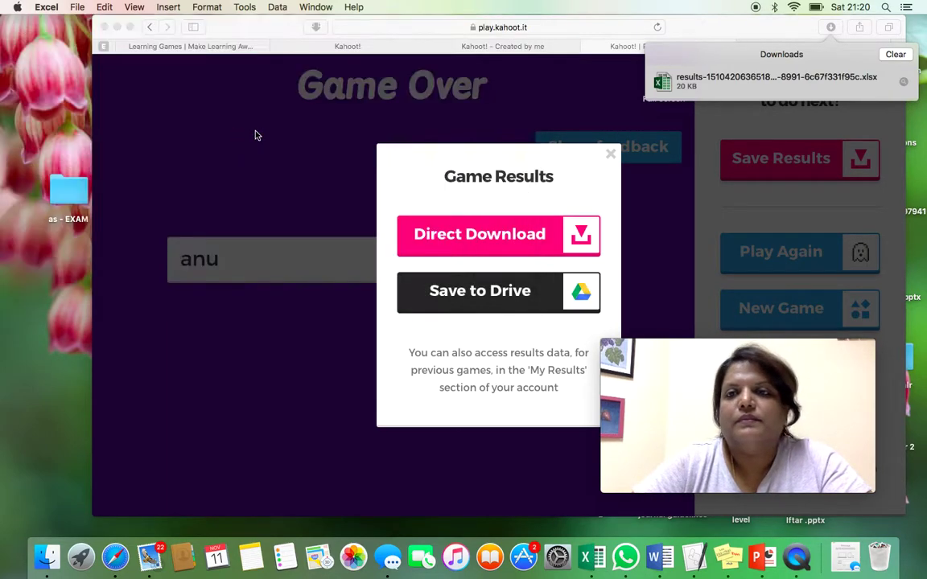
- Clear the Downloads list and close the Game Results popup
left_click(611, 155)
left_click(896, 56)
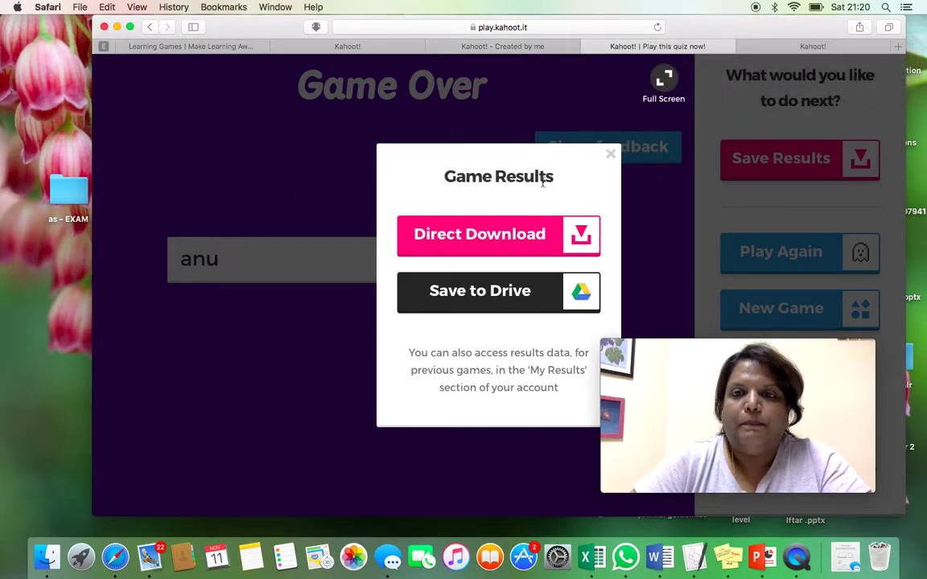
left_click(609, 156)
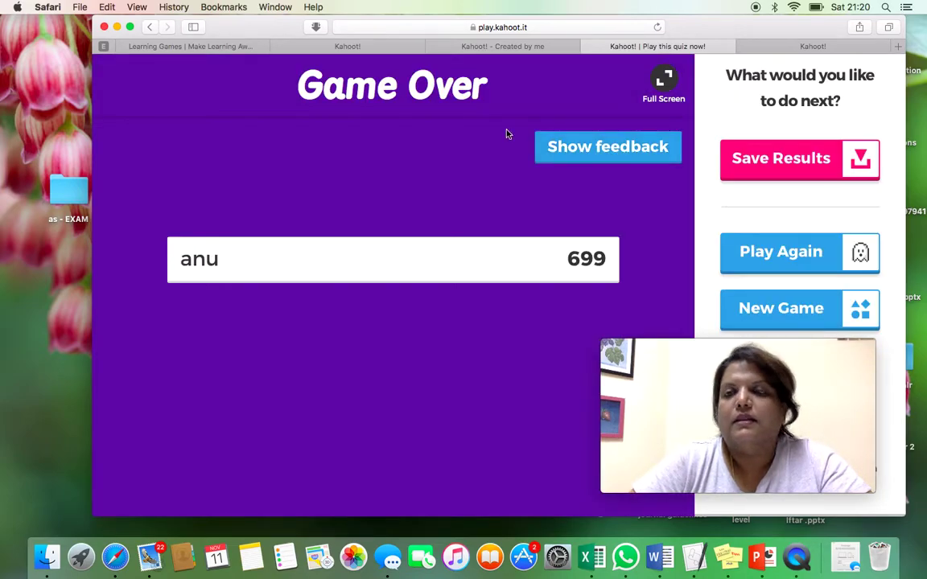
- Go to the Created by me kahoot list and open the account menu
left_click(210, 45)
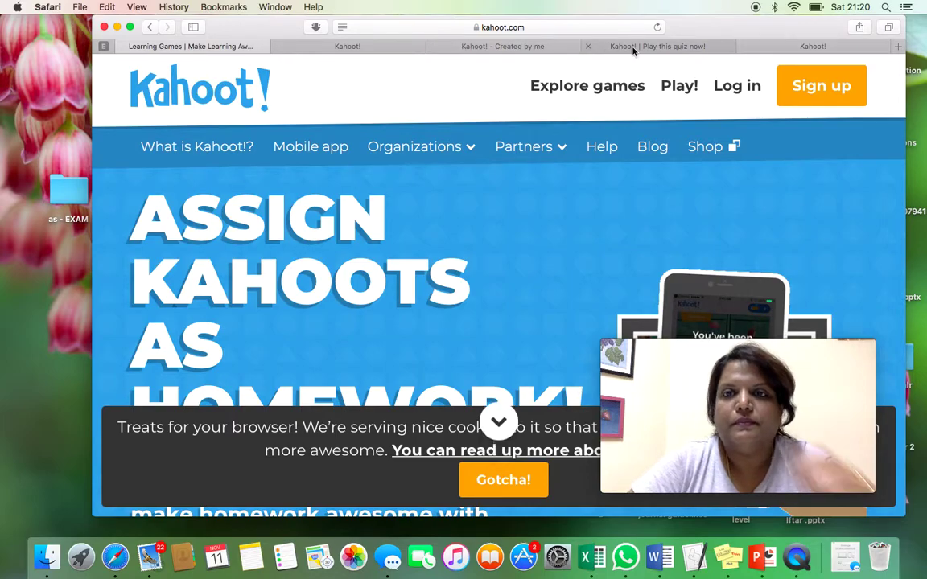
left_click(630, 46)
left_click(521, 45)
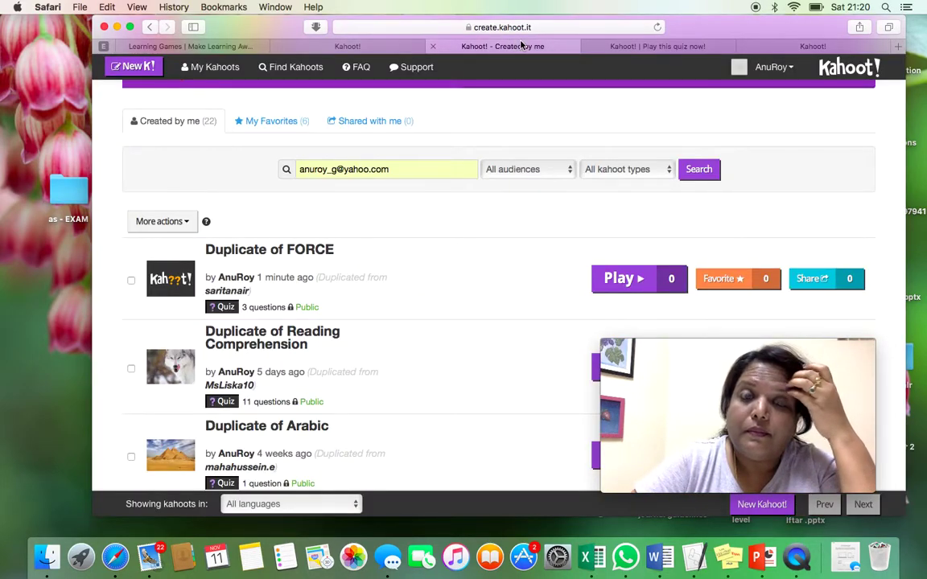
left_click(791, 69)
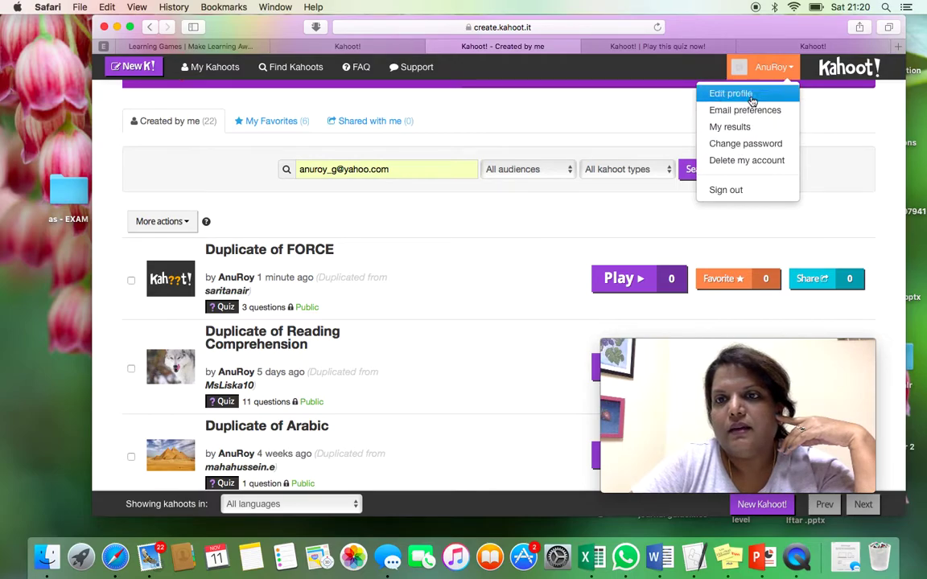
- Open My results, scroll the past games, and download the Oct 20, 2016 Forces game results
left_click(745, 129)
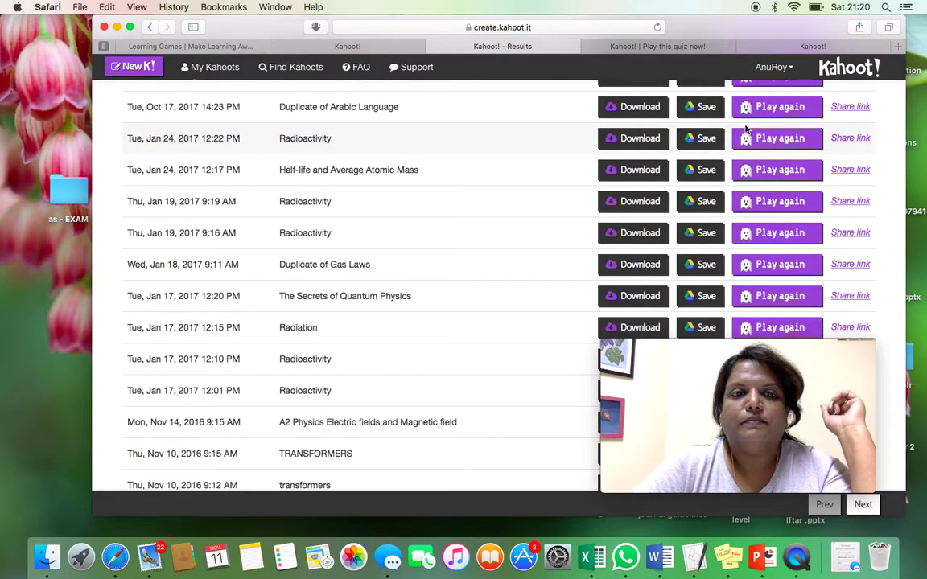
scroll(446, 217, "down", 5)
scroll(446, 217, "down", 7)
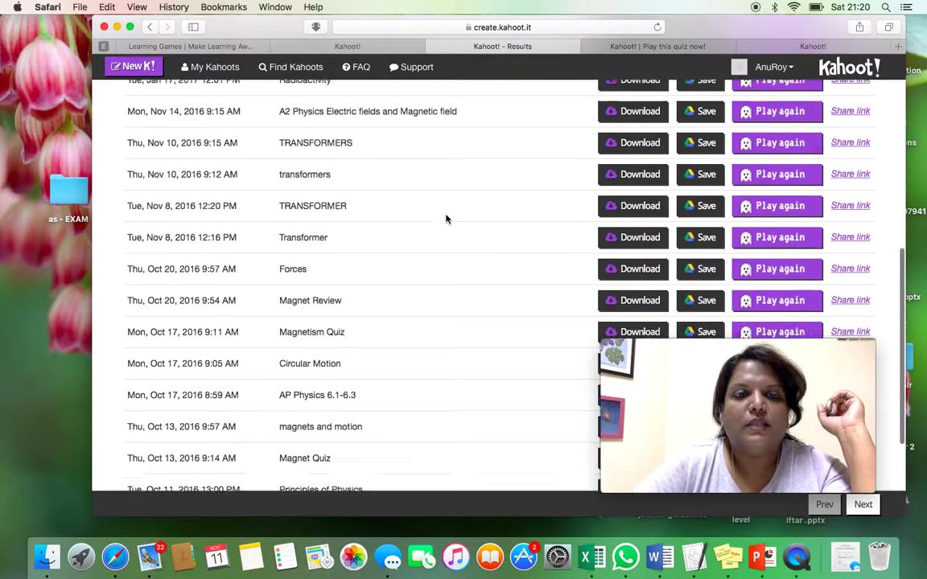
scroll(446, 217, "up", 12)
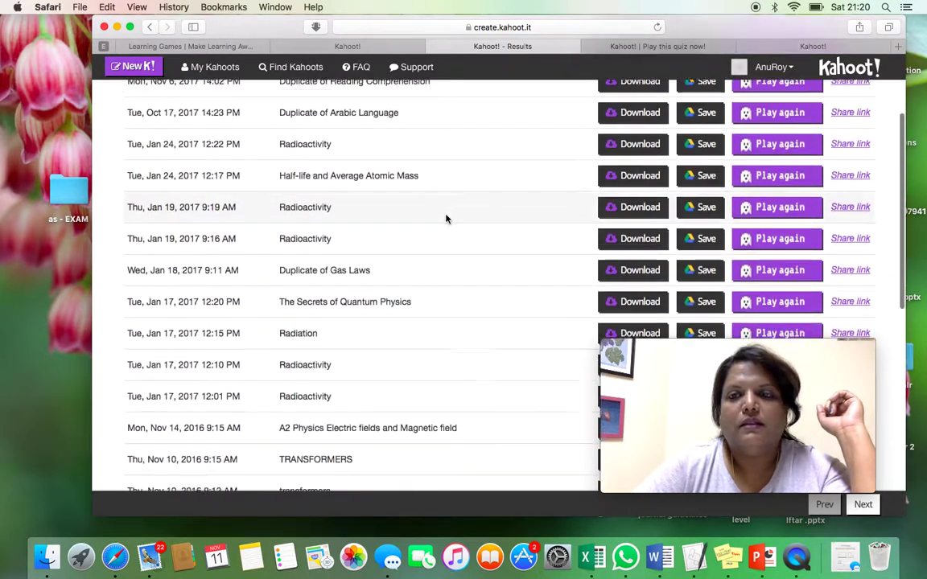
scroll(446, 217, "down", 4)
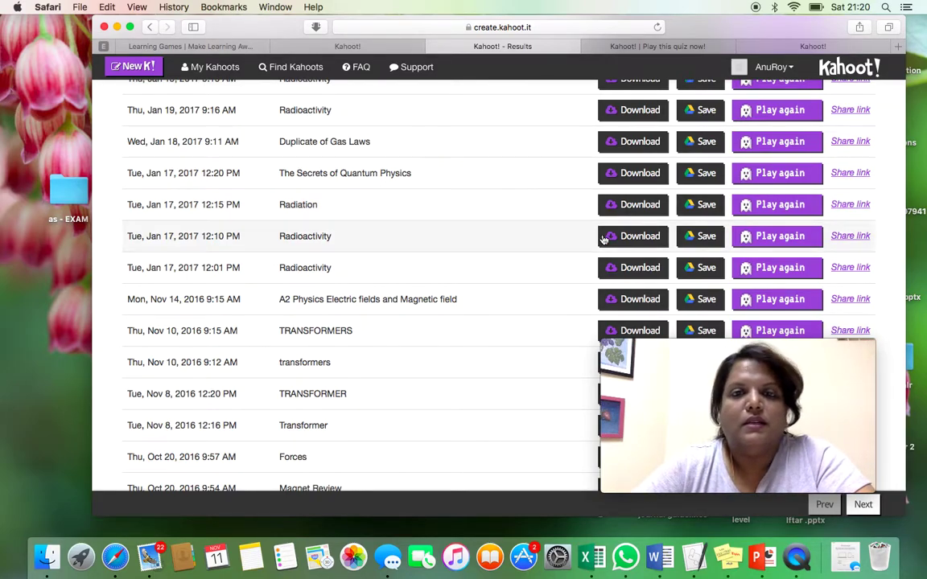
scroll(433, 268, "down", 2)
scroll(433, 268, "up", 7)
scroll(432, 268, "down", 2)
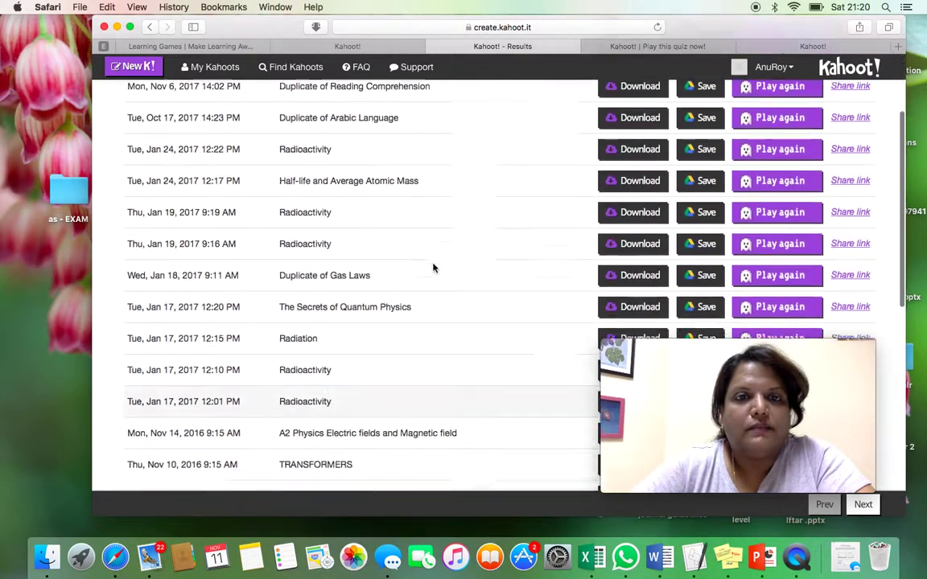
scroll(433, 268, "down", 10)
left_click(643, 239)
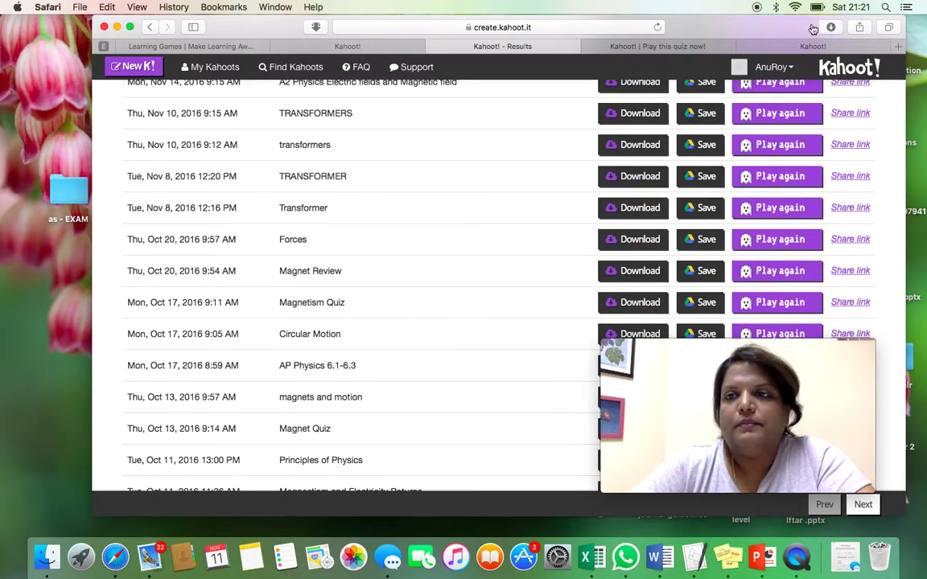
- Open the downloaded 32 KB Forces results workbook in Excel and view its Final Scores sheet
left_click(831, 30)
double_click(662, 81)
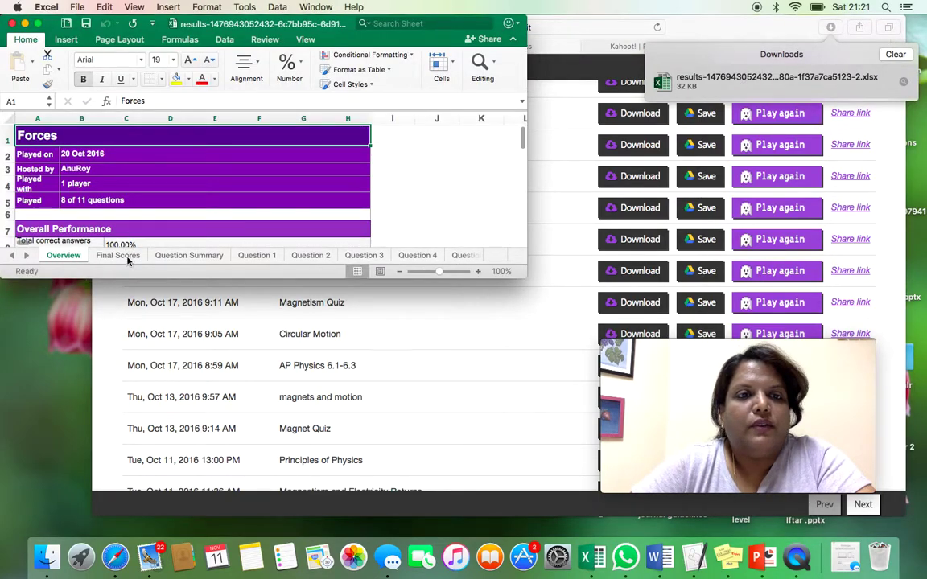
left_click(125, 257)
scroll(125, 218, "down", 3)
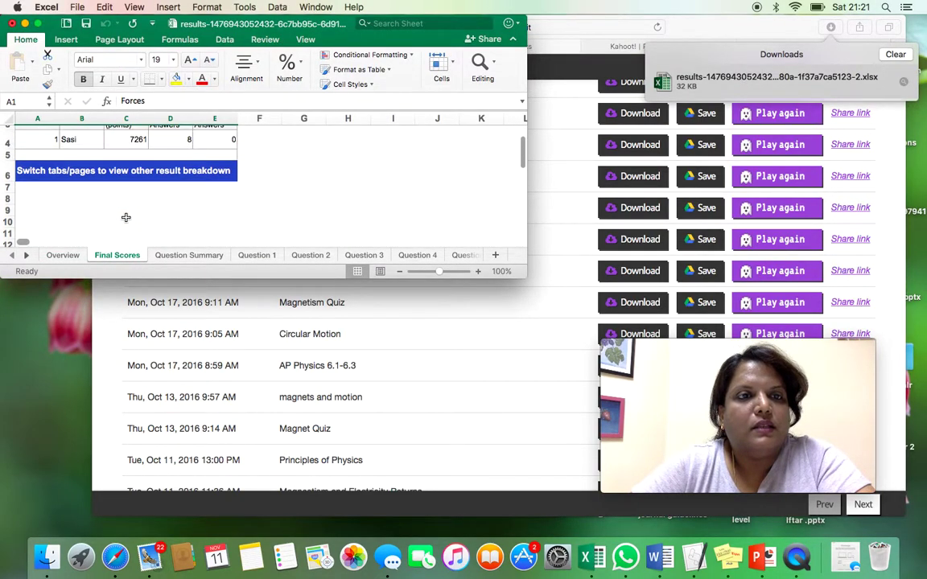
scroll(125, 218, "up", 3)
- Review the Question Summary and Question 1–3 sheets, then close the workbook without saving
left_click(189, 255)
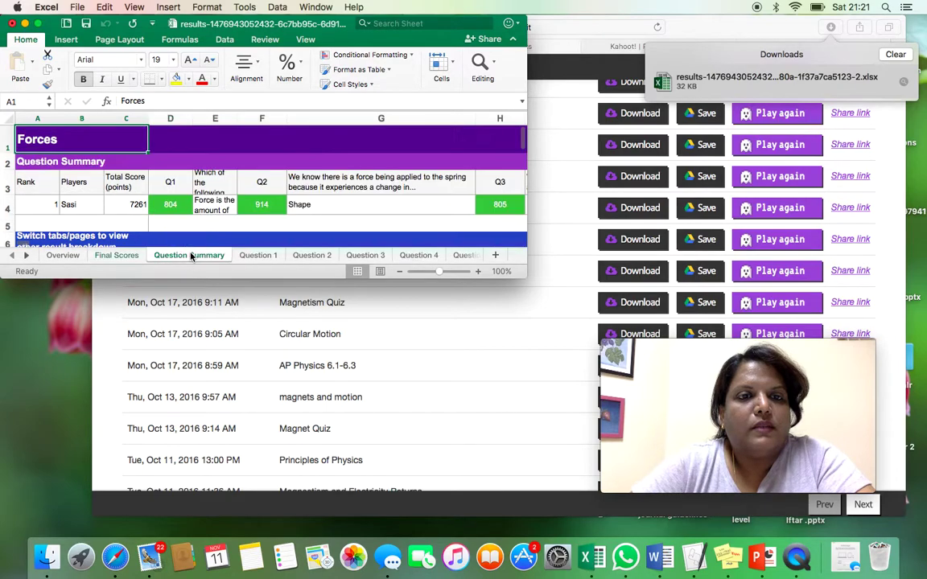
left_click(257, 256)
left_click(322, 257)
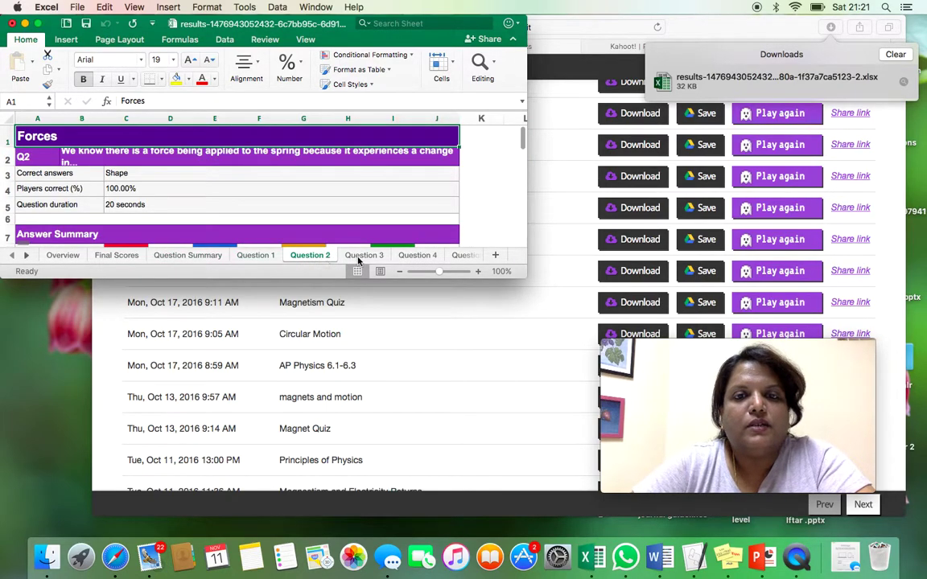
left_click(367, 257)
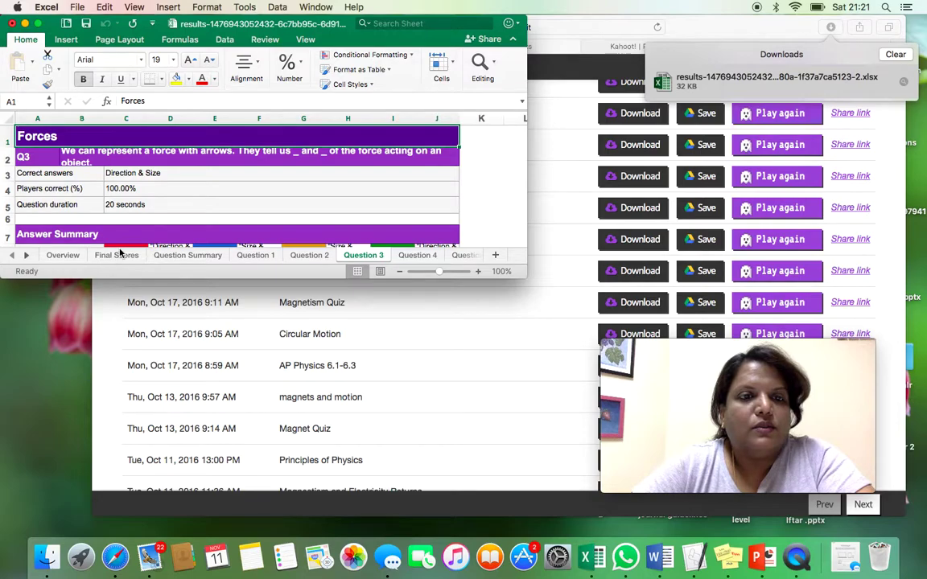
left_click(13, 23)
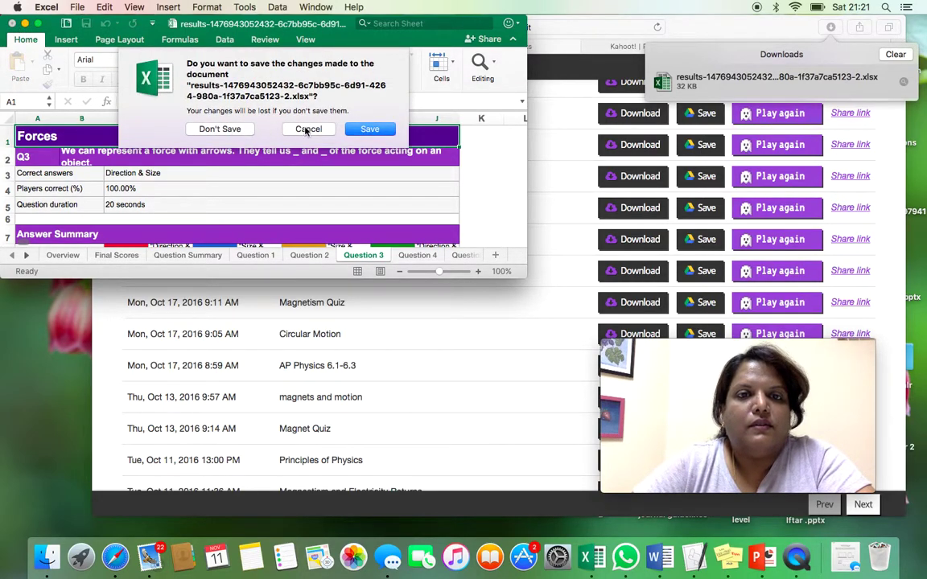
left_click(218, 129)
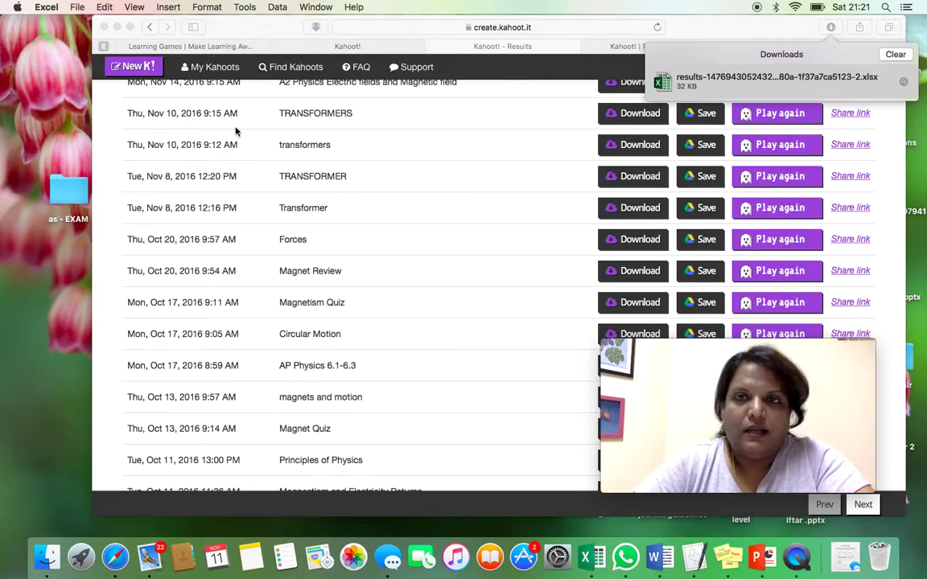
- Clear the downloads list, return to the Results tab, and open the Find Kahoots search page
left_click(349, 49)
left_click(894, 53)
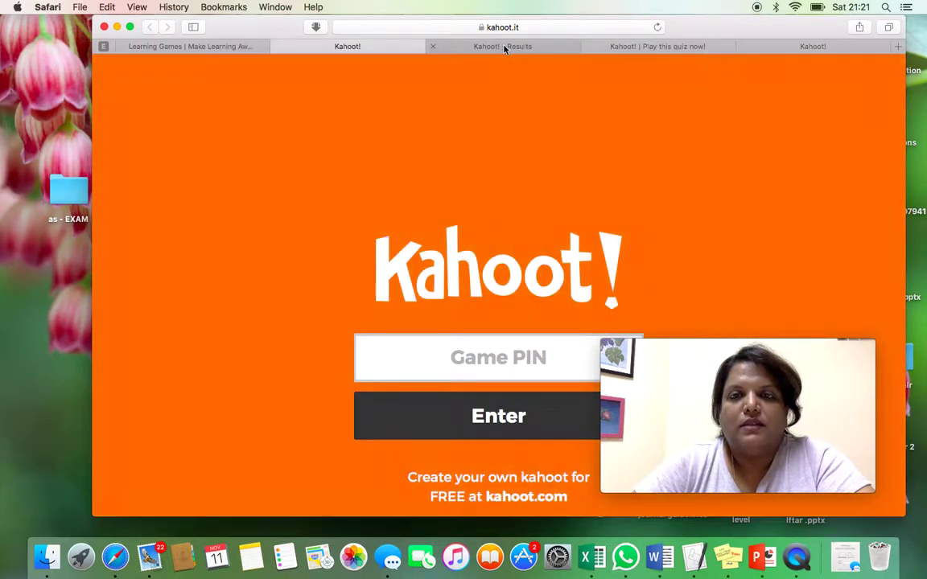
left_click(644, 49)
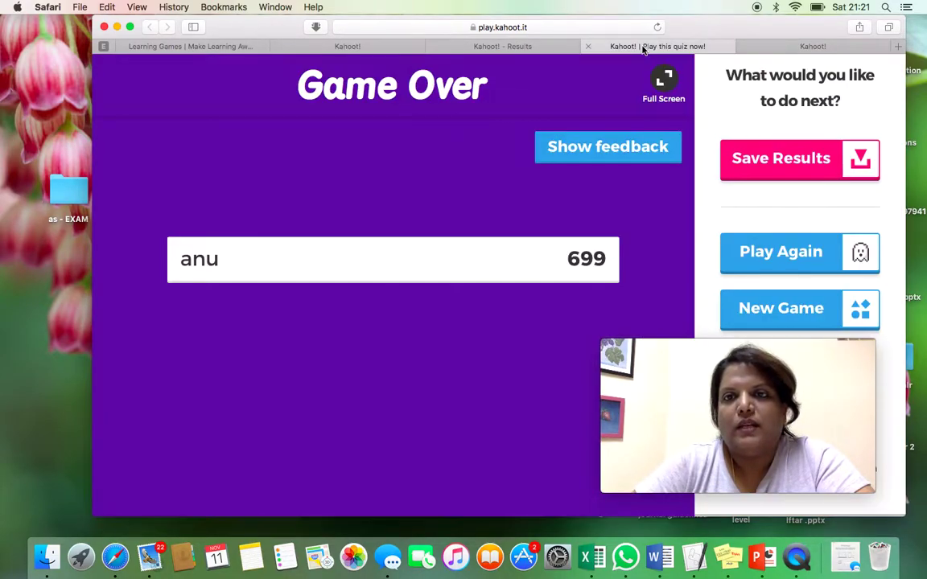
left_click(507, 46)
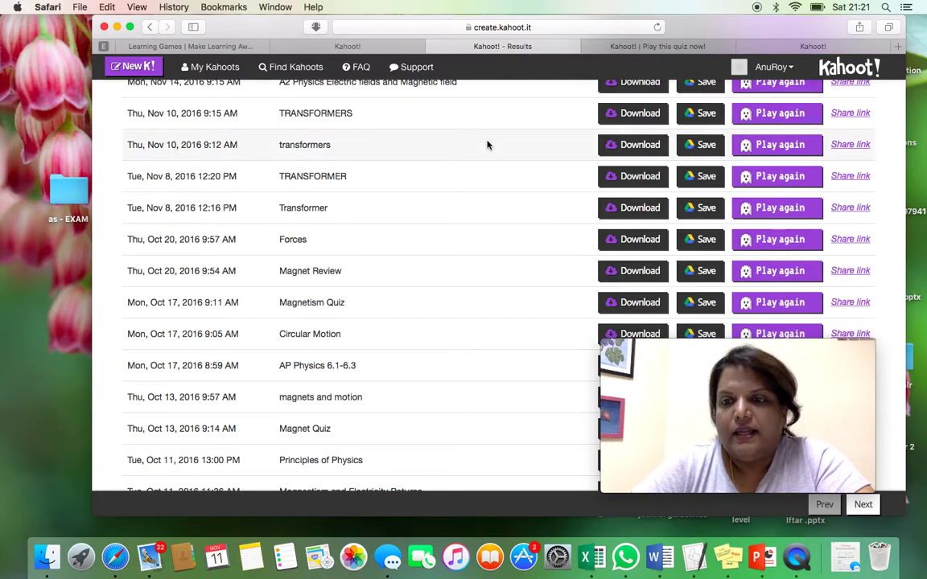
scroll(453, 161, "up", 10)
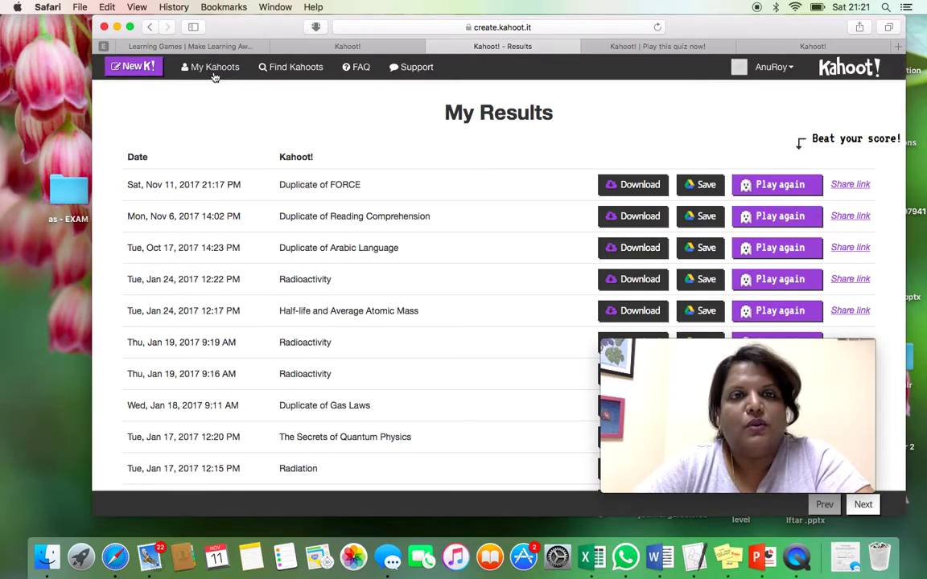
left_click(290, 68)
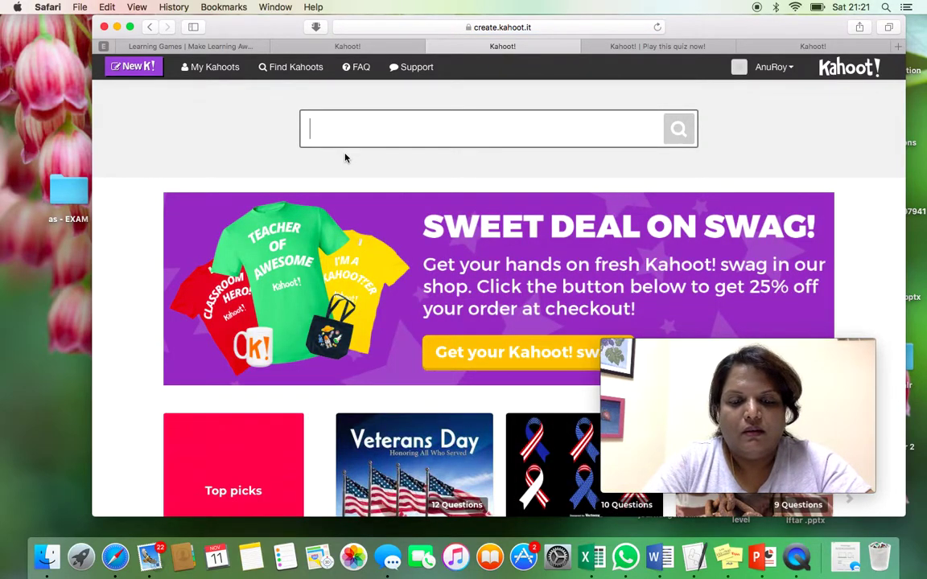
- Search public kahoots for 'urdu' and browse the results
type("urdu")
key("Return")
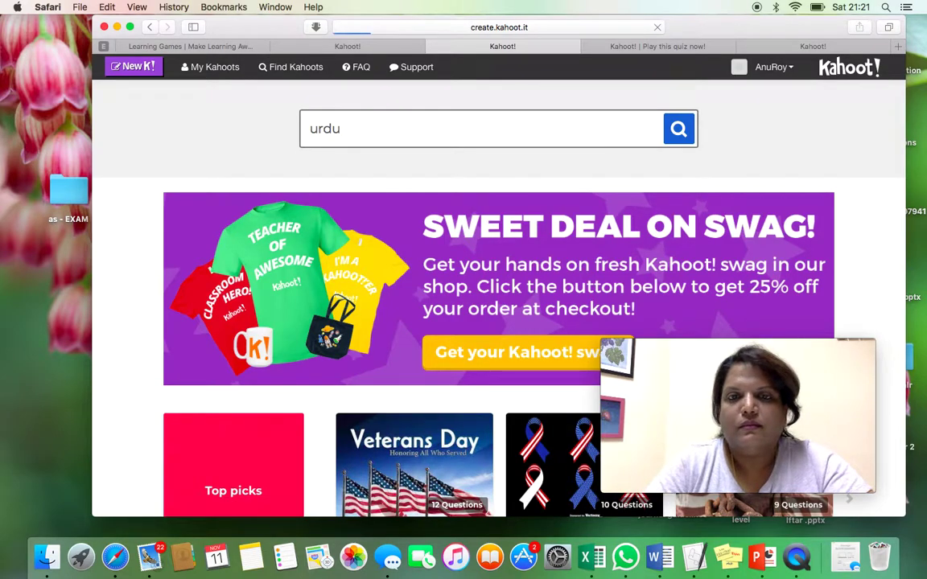
scroll(374, 352, "down", 2)
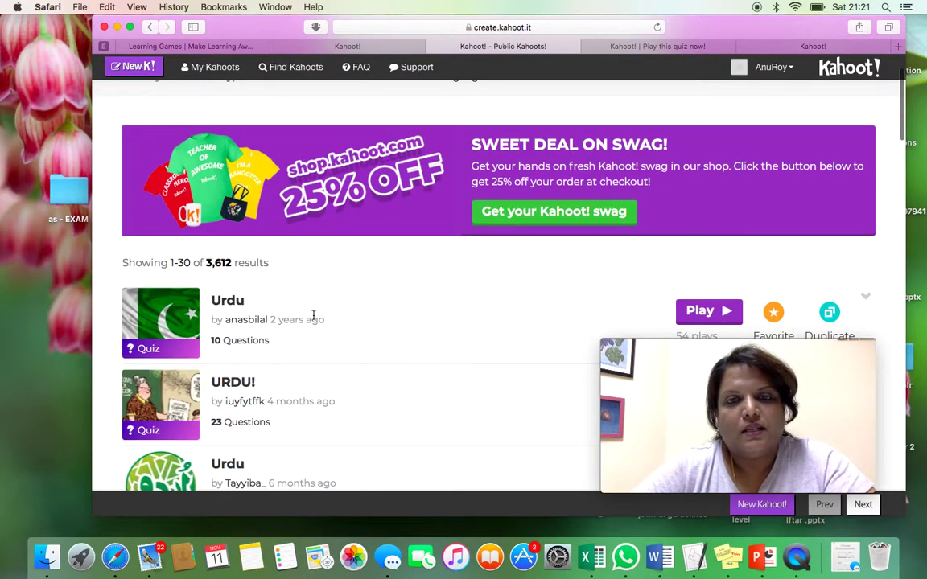
scroll(314, 318, "down", 10)
scroll(314, 320, "down", 20)
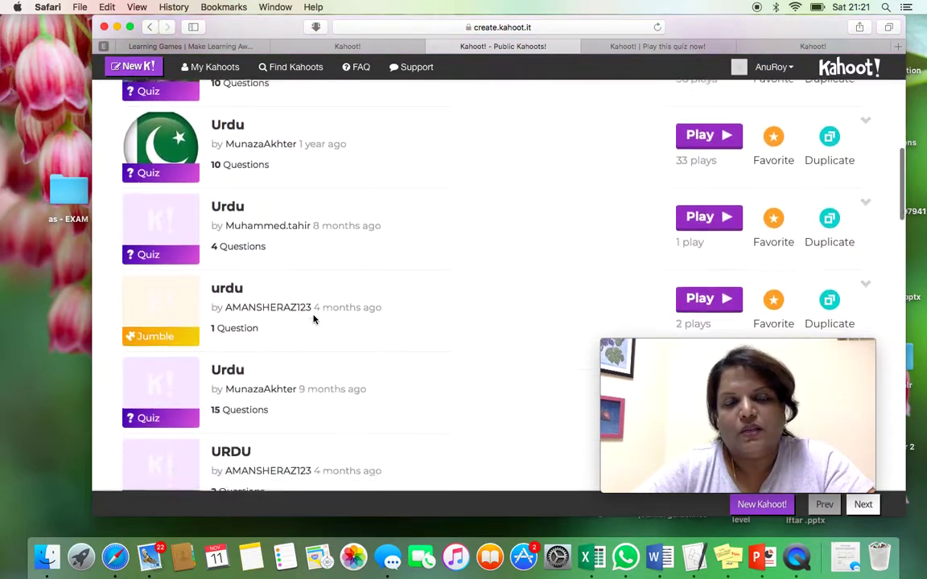
scroll(314, 319, "up", 6)
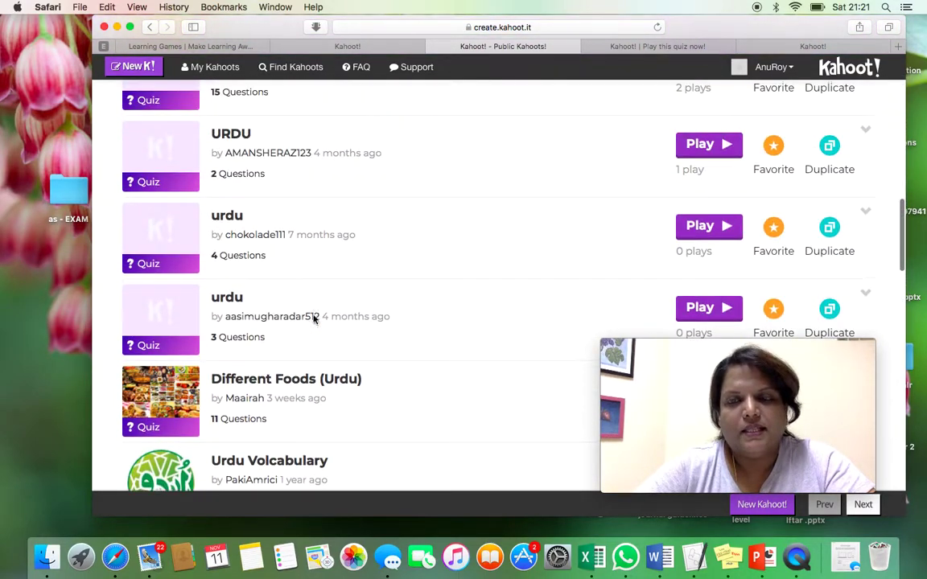
- Preview the questions of the URDU quiz, then close the preview
left_click(708, 147)
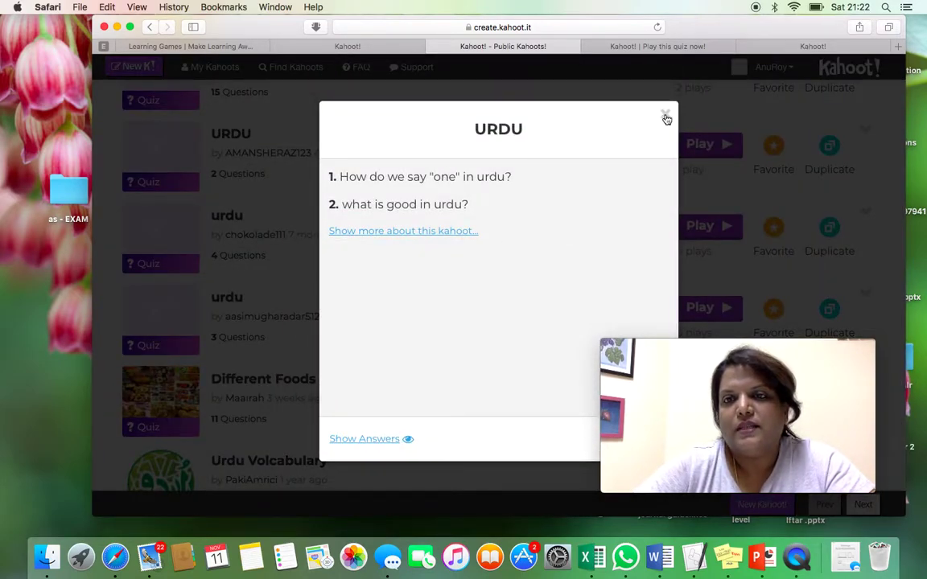
left_click(665, 115)
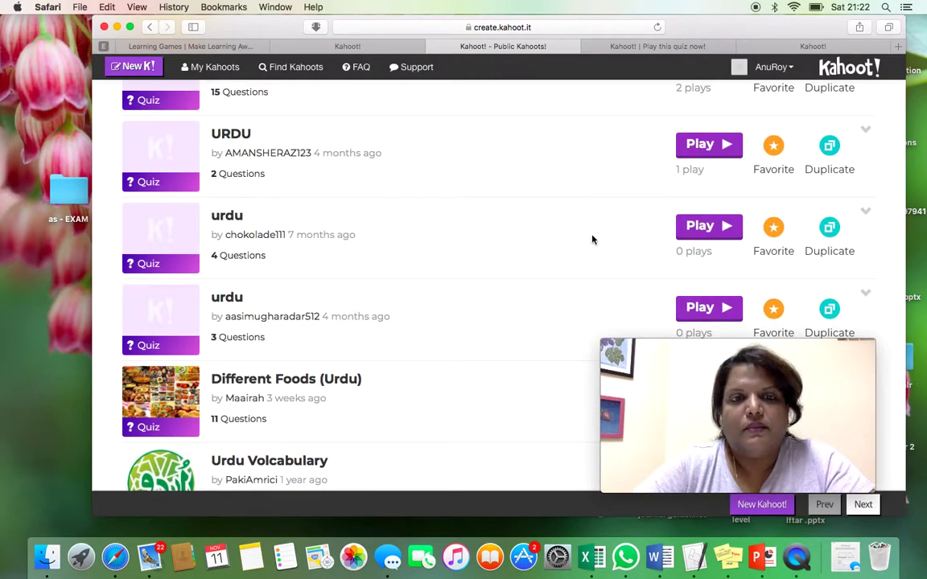
scroll(591, 240, "down", 3)
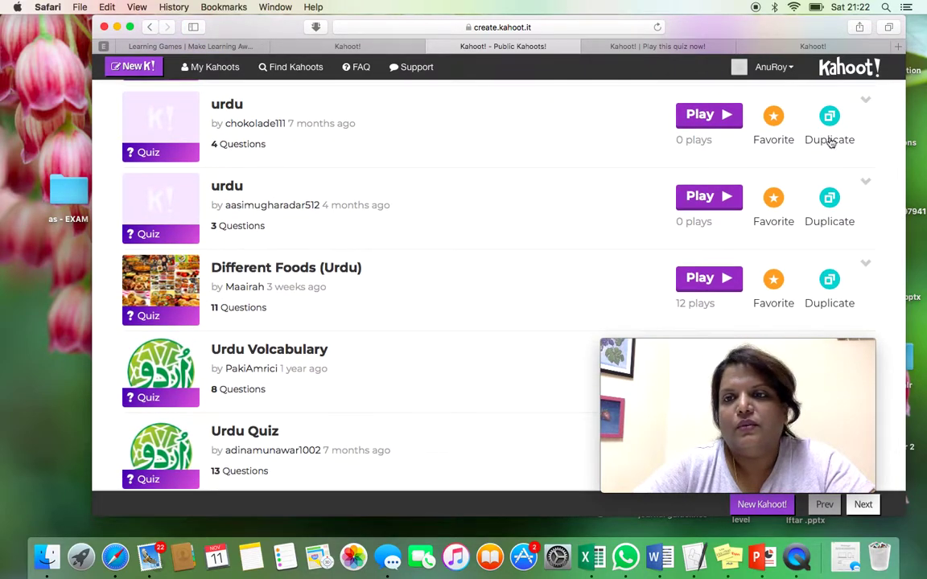
scroll(829, 141, "up", 2)
- Duplicate the 4-question urdu quiz and open 'Duplicate of urdu' for editing
left_click(830, 193)
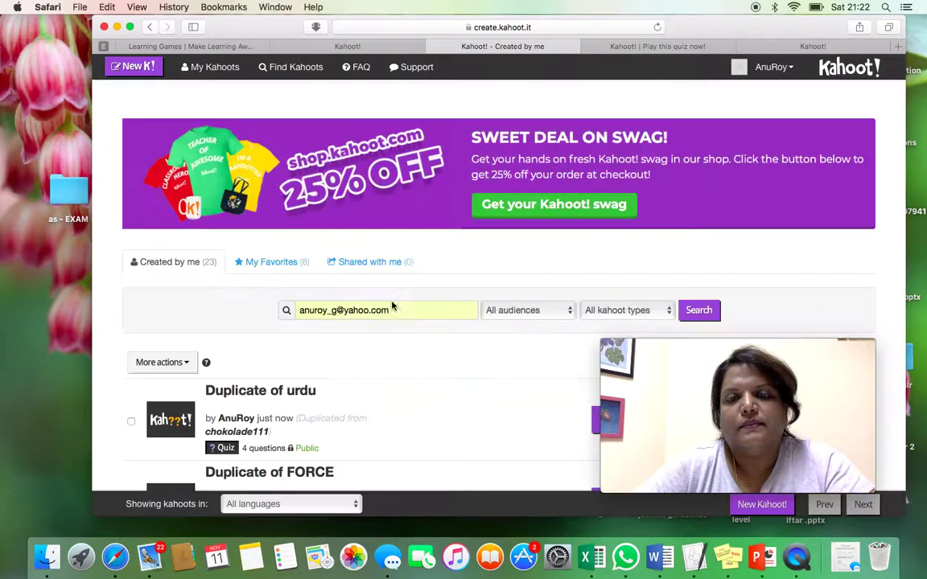
scroll(391, 303, "down", 5)
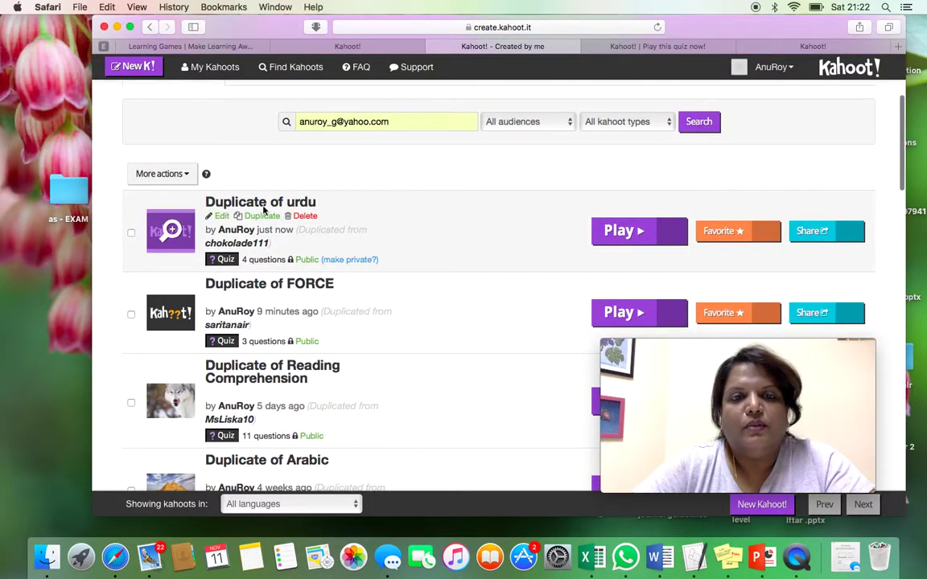
left_click(221, 216)
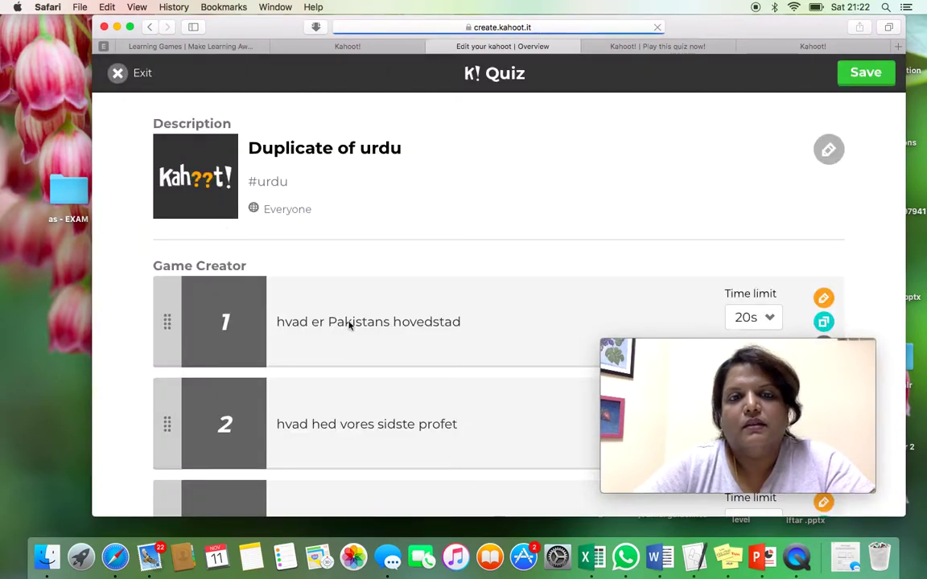
- Save and publish 'Duplicate of urdu', returning to the My Kahoots list
scroll(347, 325, "down", 5)
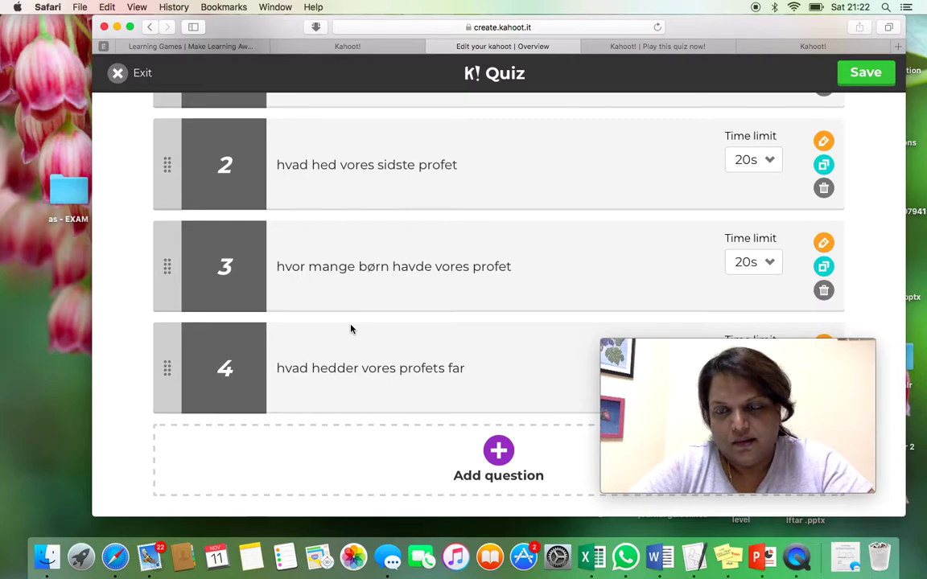
scroll(351, 328, "up", 4)
scroll(350, 328, "down", 2)
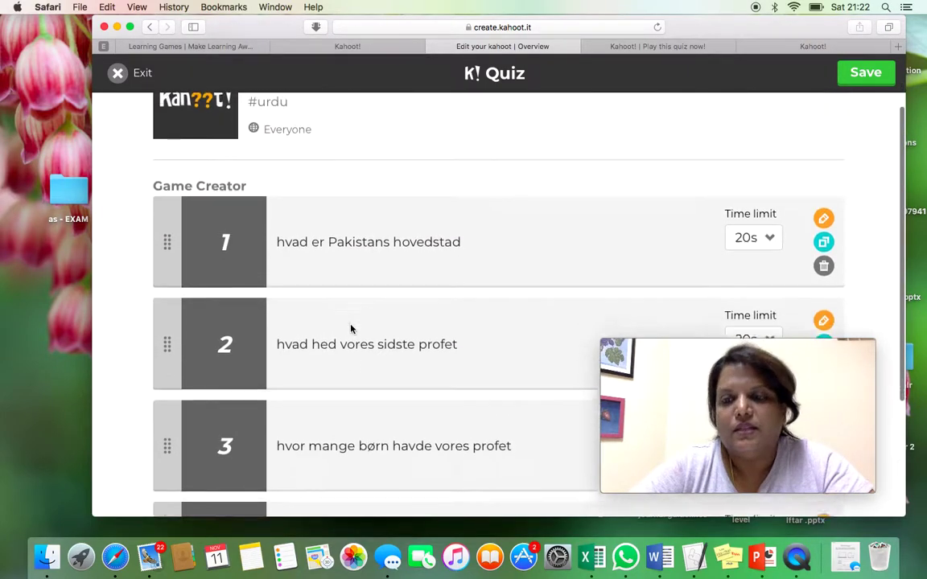
scroll(351, 328, "down", 2)
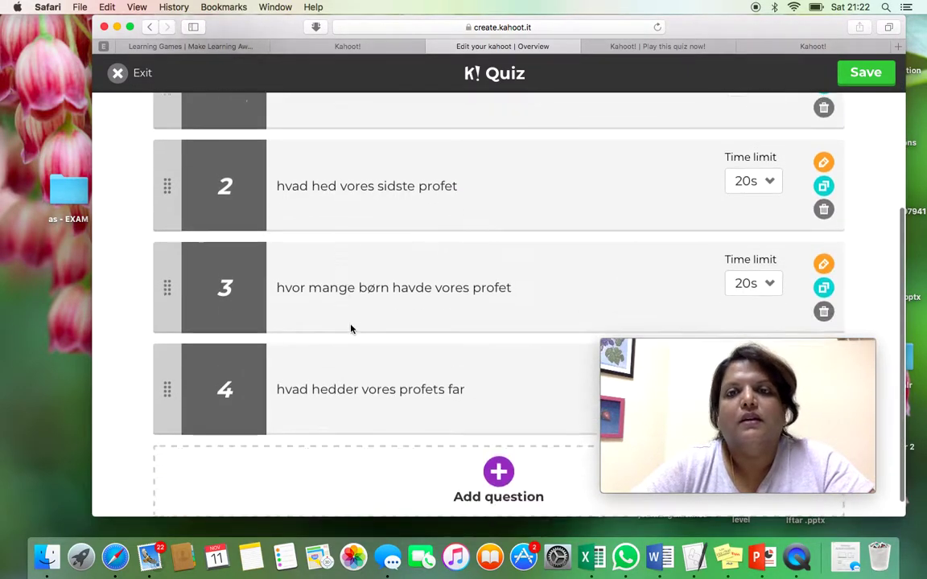
left_click(865, 72)
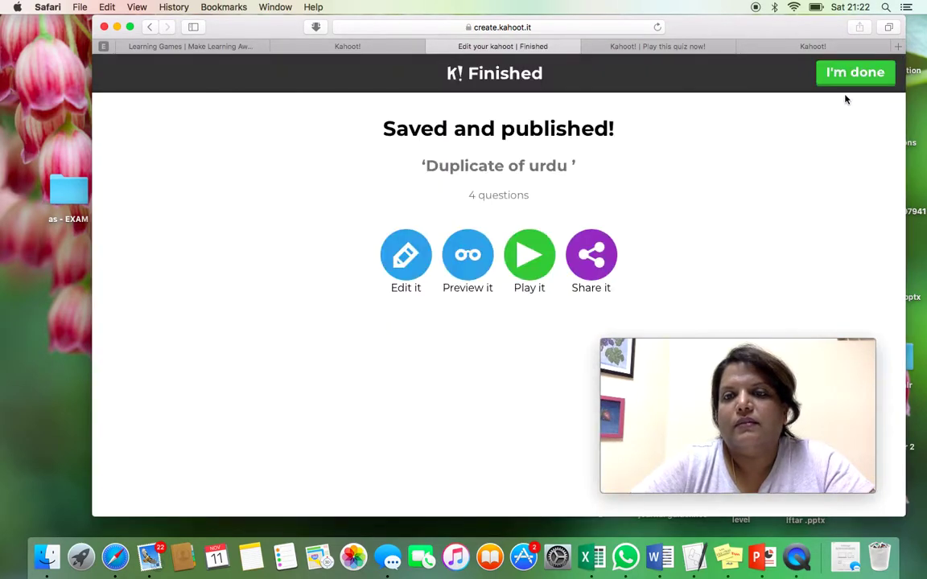
left_click(856, 75)
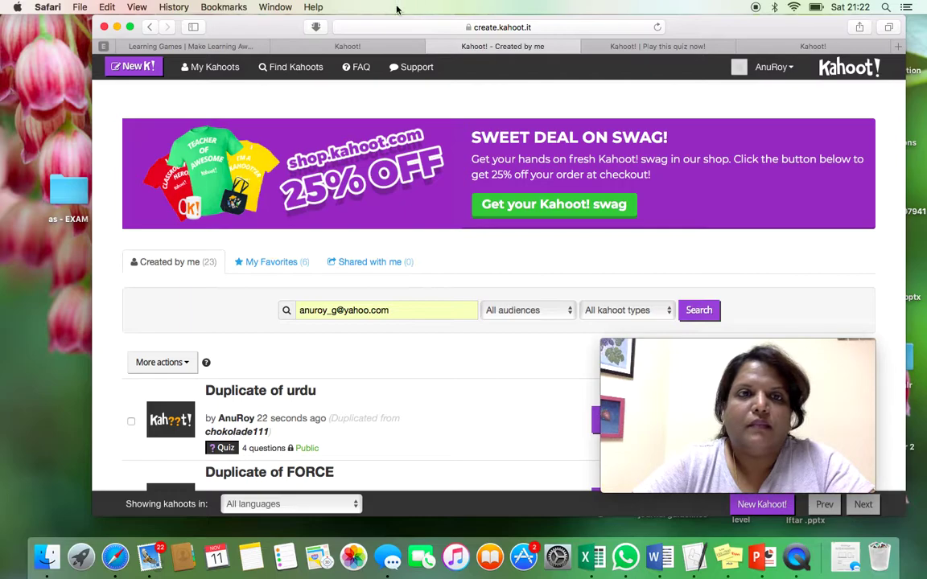
scroll(401, 115, "down", 5)
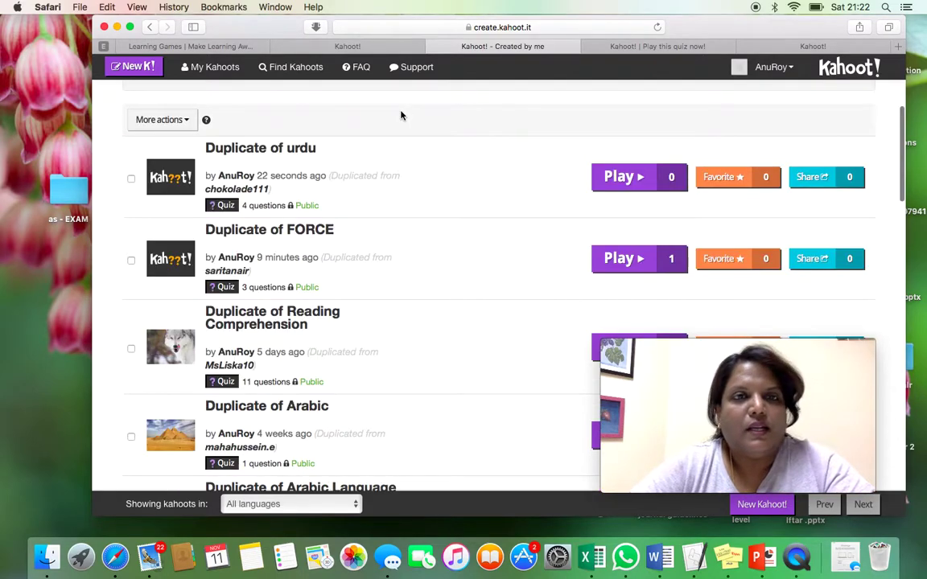